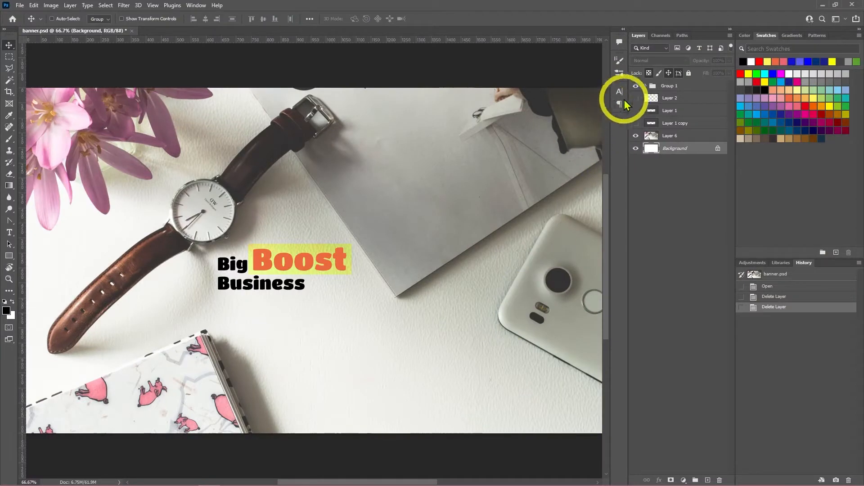
- Show Layer 2, Layer 1 and Layer 1 copy, the size-guide layers over the banner photo
click(635, 98)
click(636, 113)
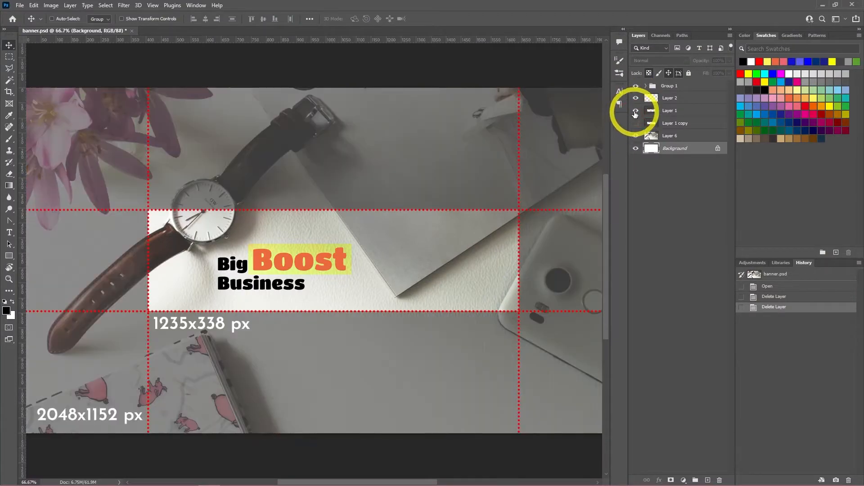
click(635, 123)
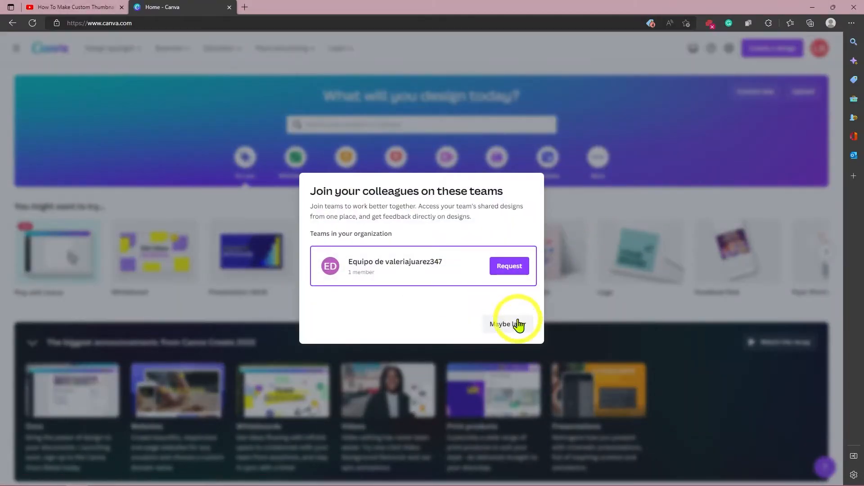
- Switch to Canva and get through its welcome prompts, postponing the team invitation, choosing Personal use and declining the last offer
click(515, 325)
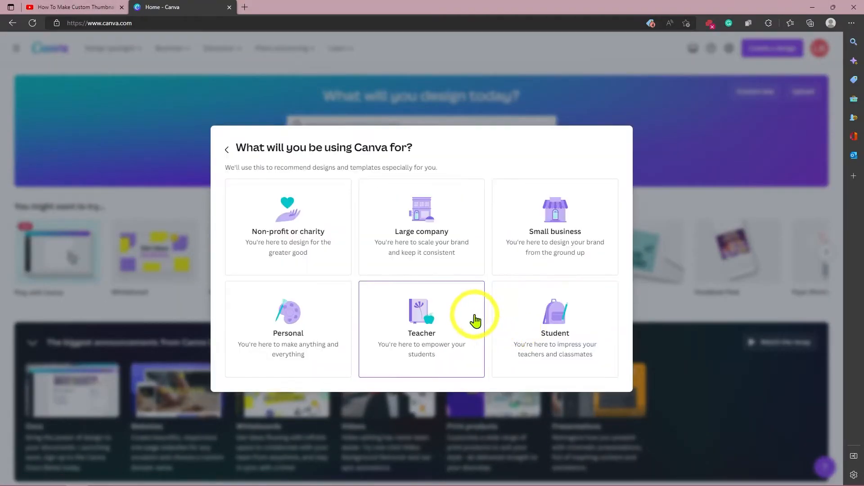
click(303, 323)
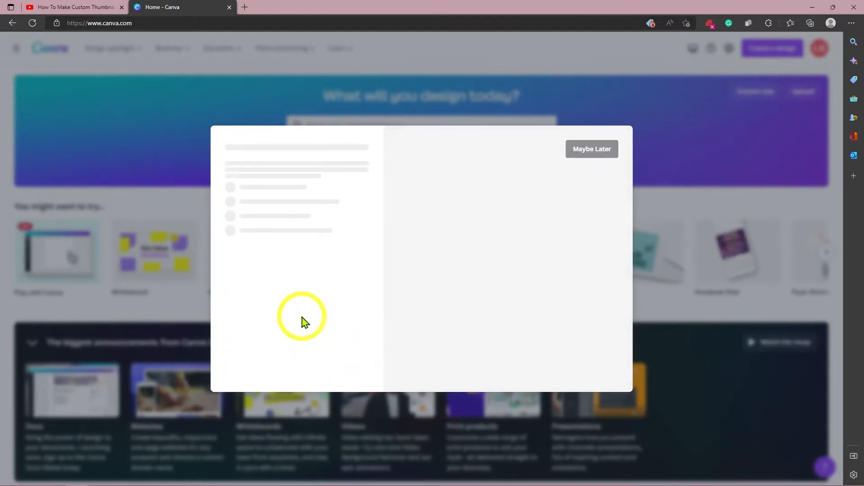
click(593, 150)
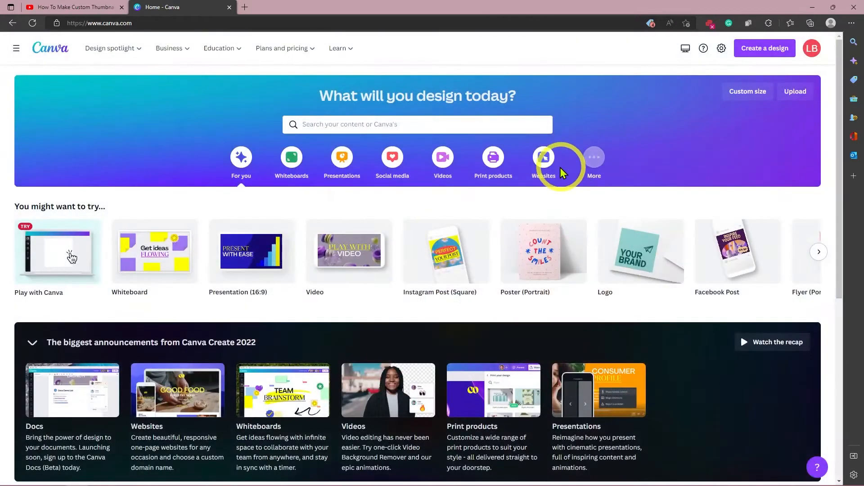
- Create a blank YouTube Banner design from the popular social media formats
click(449, 163)
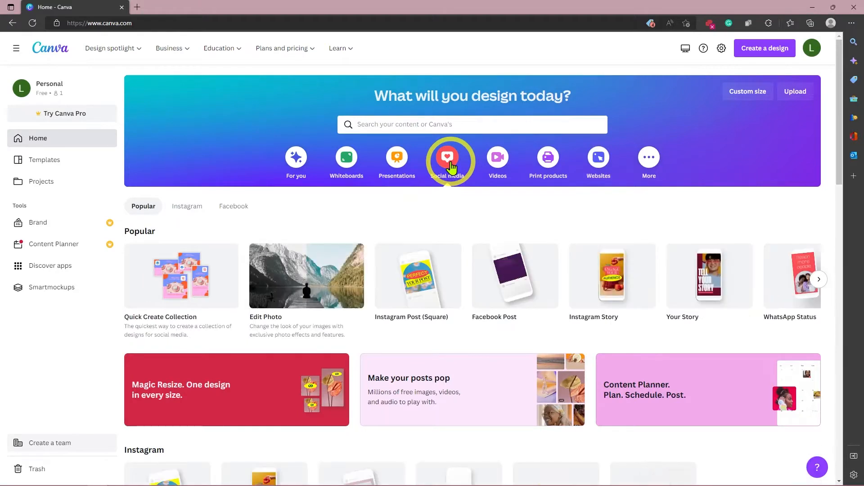
click(818, 279)
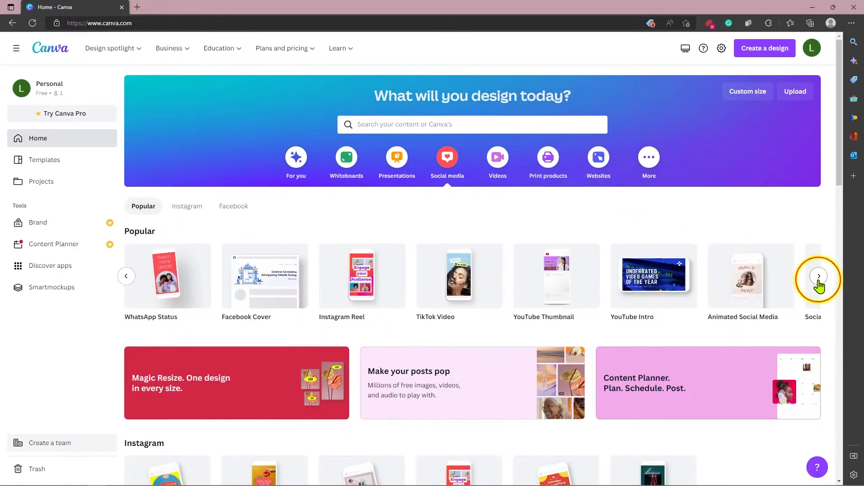
click(818, 278)
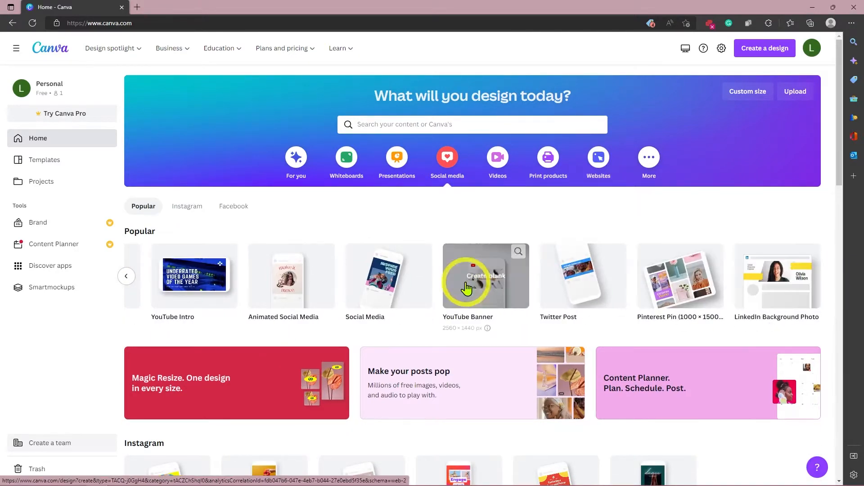
click(485, 292)
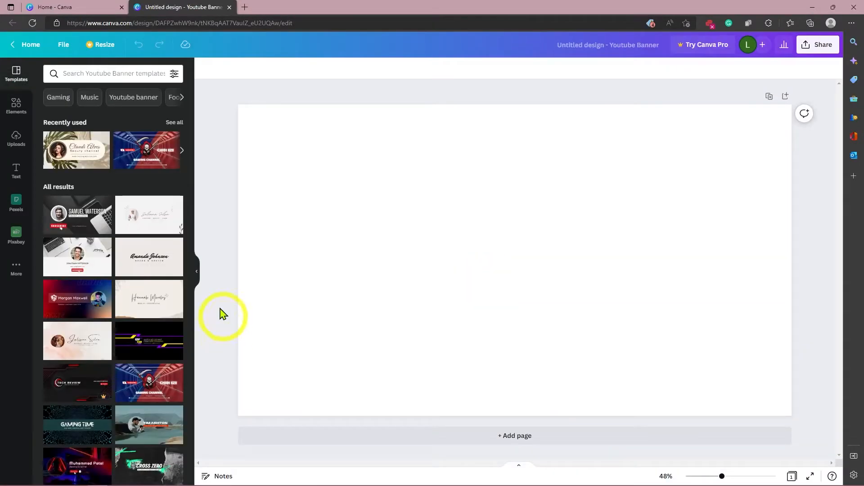
- Browse the YouTube banner templates and apply the blue and red Gaming Channel template with the reaper mascot
scroll(102, 310, down, 15)
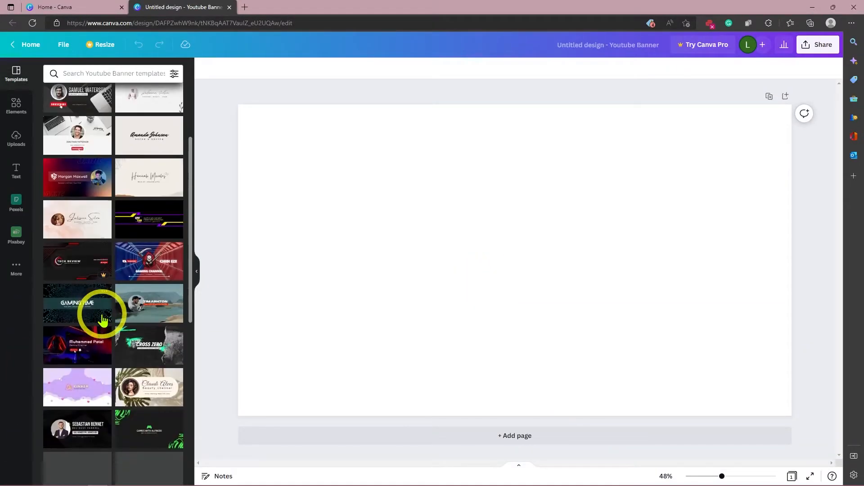
scroll(102, 321, down, 20)
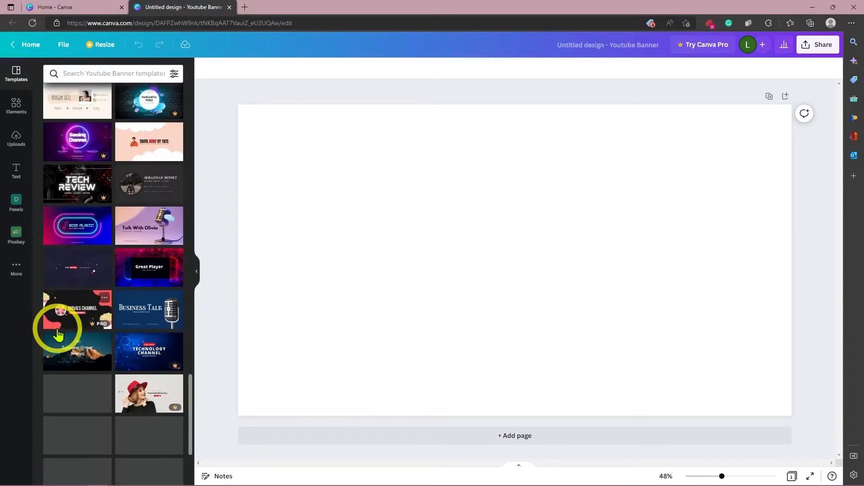
scroll(58, 330, up, 20)
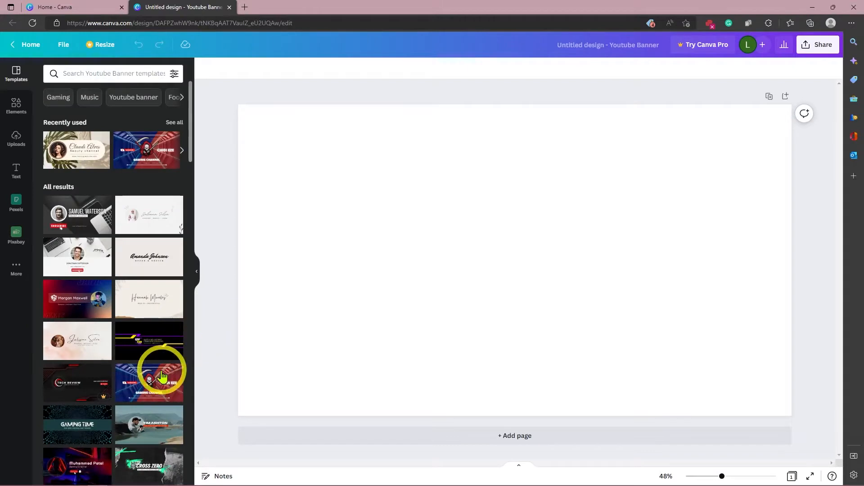
click(157, 383)
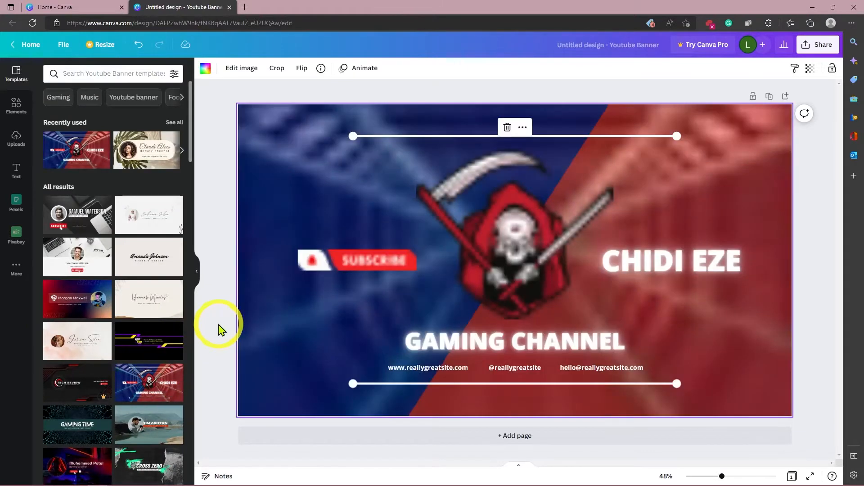
- Apply the Finance Academy template with the round portrait and Subscribe button to the banner
scroll(156, 310, down, 5)
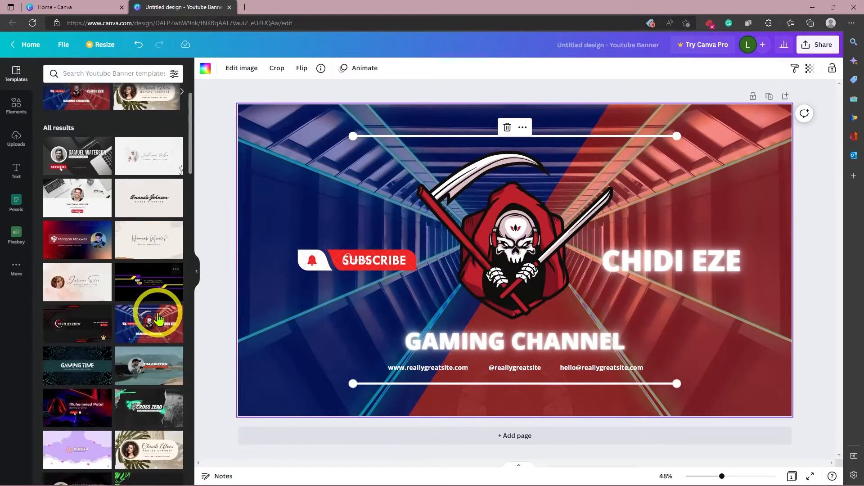
scroll(158, 318, down, 3)
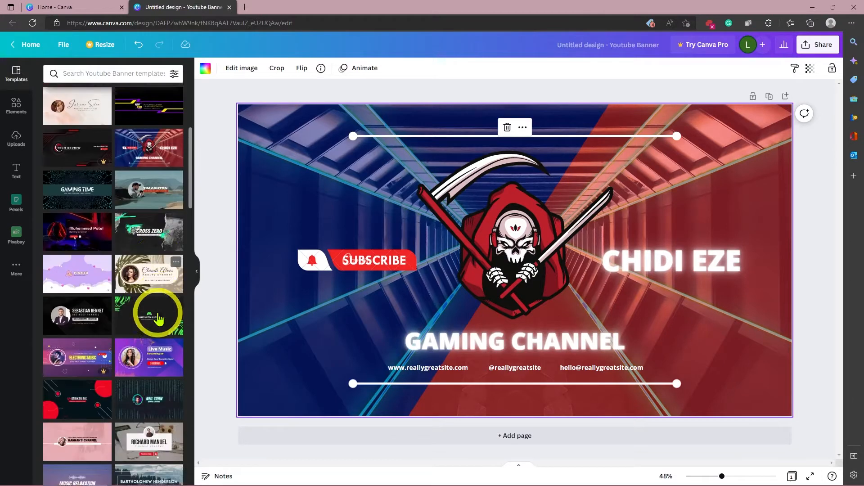
click(156, 380)
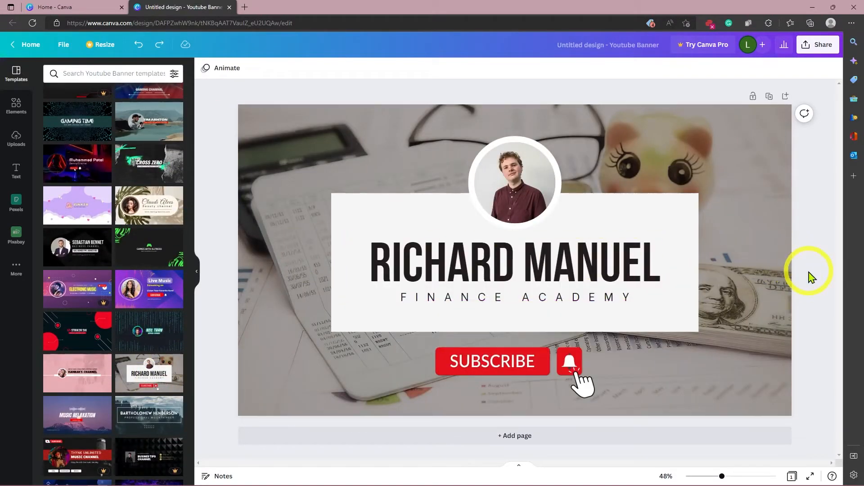
- Replace the large name heading on the white panel with ONLINE BUSINESS
double_click(589, 260)
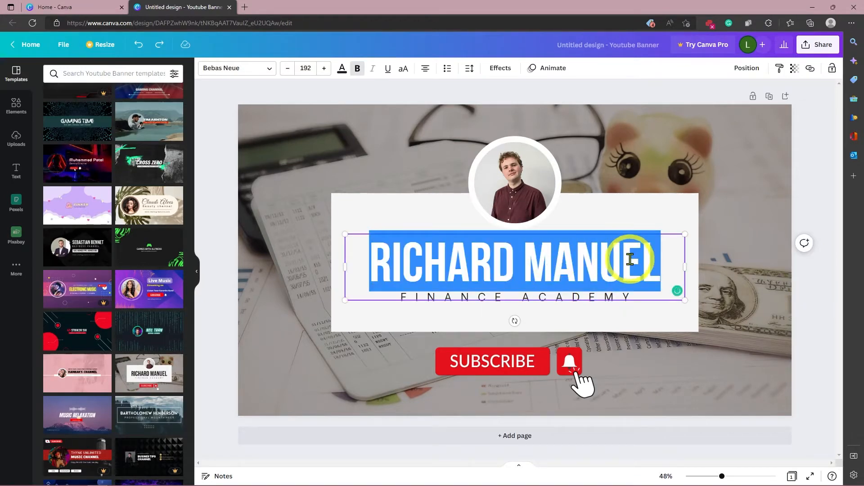
text(O)
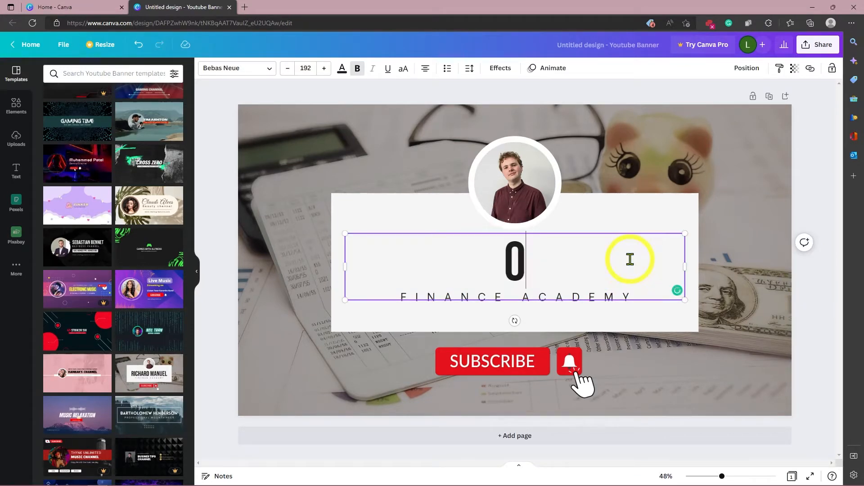
text(NLINE BUSI)
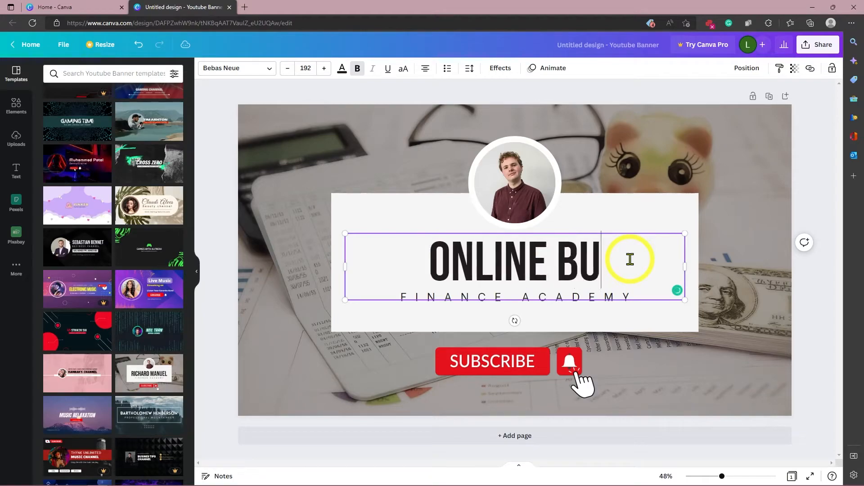
text(NESS)
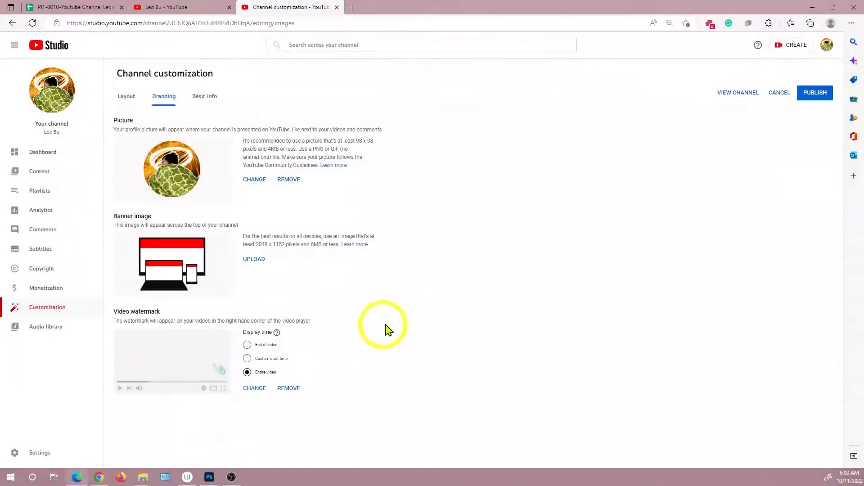
- Switch to YouTube Studio, upload the "What's up?" image as the channel's banner and accept its default crop
click(253, 257)
click(458, 349)
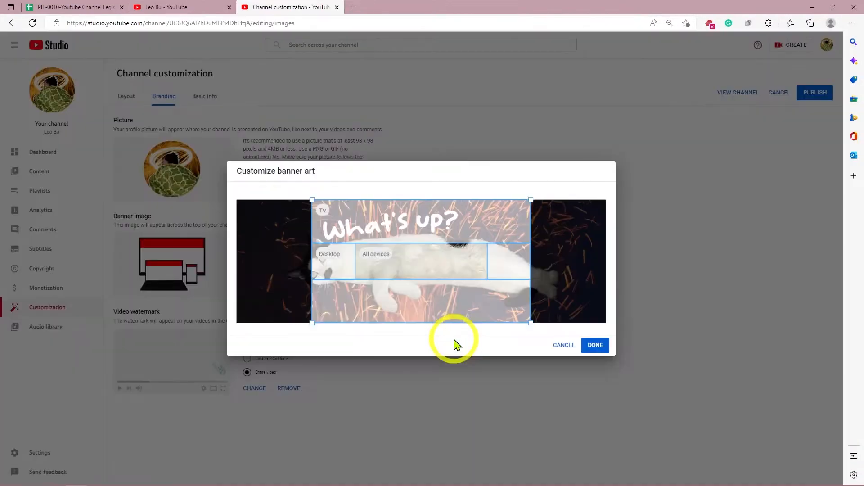
click(595, 345)
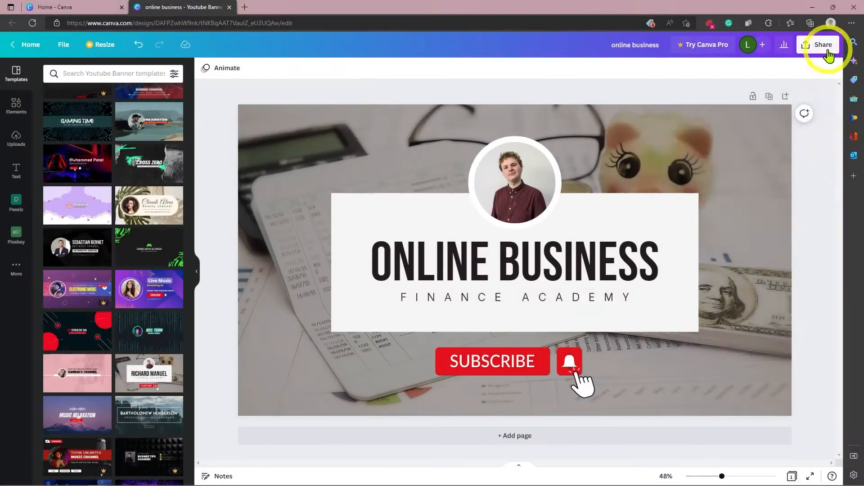
- Open the sharing options for the Canva banner, then replace the YouTube channel's banner with online business.png and view the channel
click(827, 45)
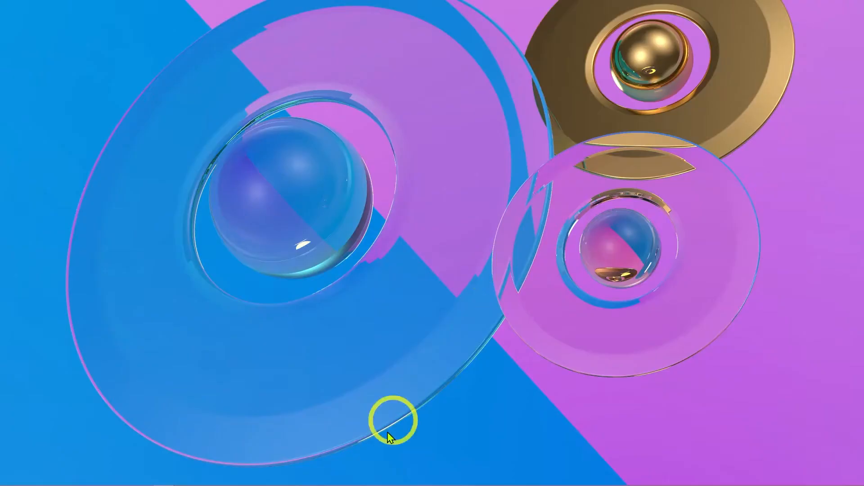
click(121, 477)
click(284, 285)
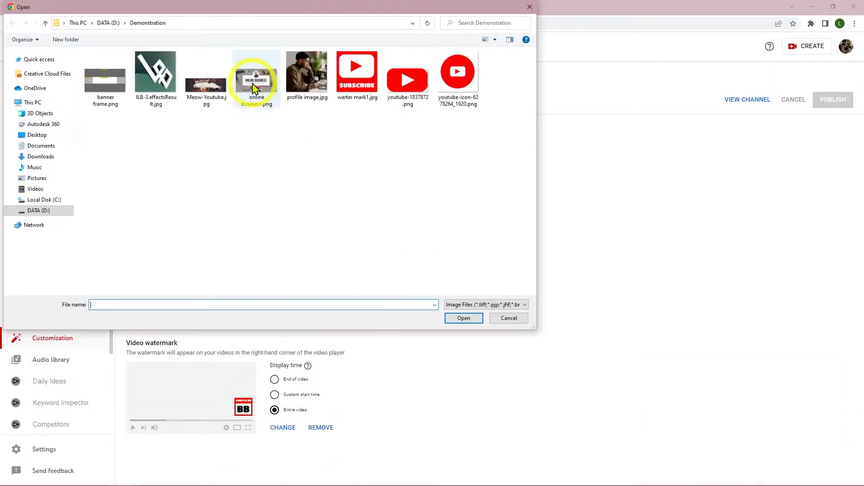
double_click(251, 73)
click(638, 411)
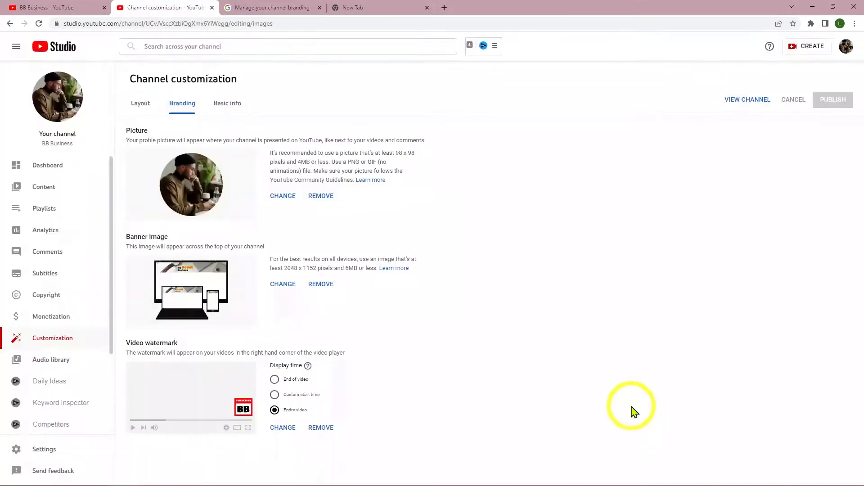
click(747, 100)
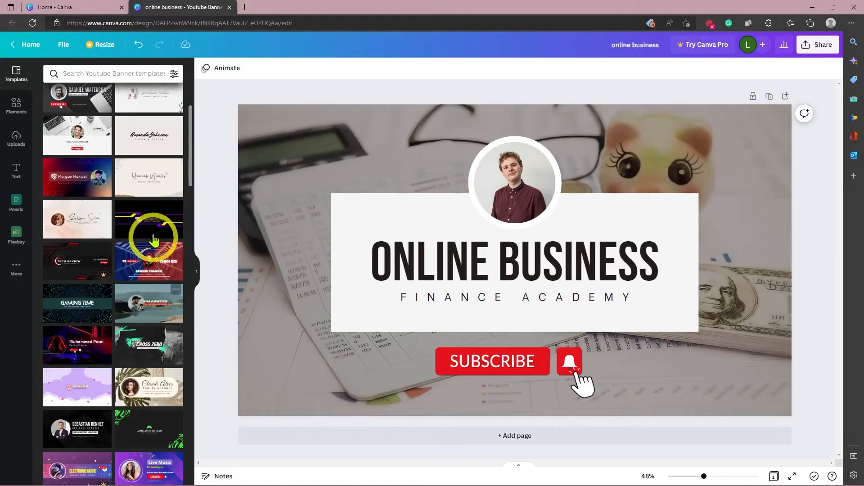
- Switch to Canva and apply the black Alpha Terra template with purple and yellow stripes
click(152, 224)
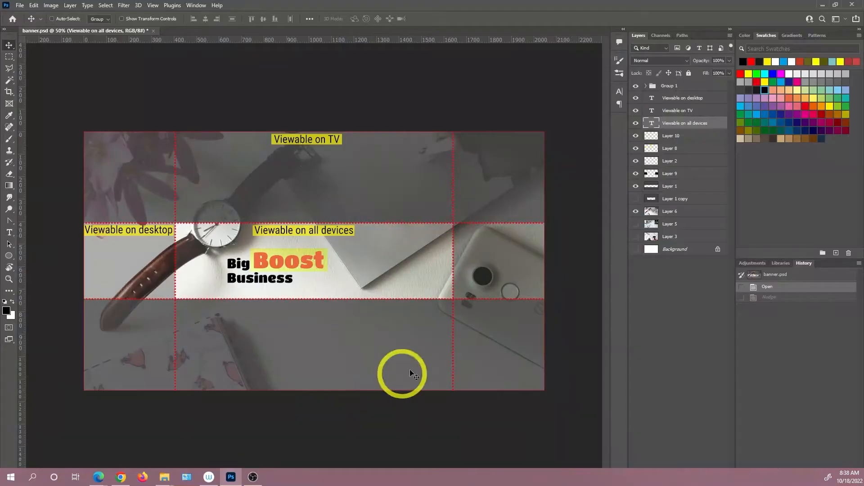
- Switch to Photoshop and hide Layer 6 and Group 1, leaving only the viewable-area frame over transparency
click(636, 211)
click(635, 86)
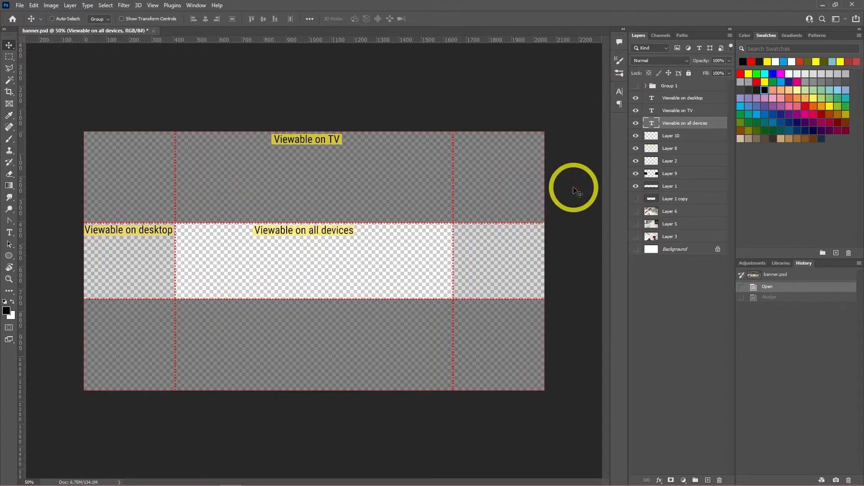
click(823, 7)
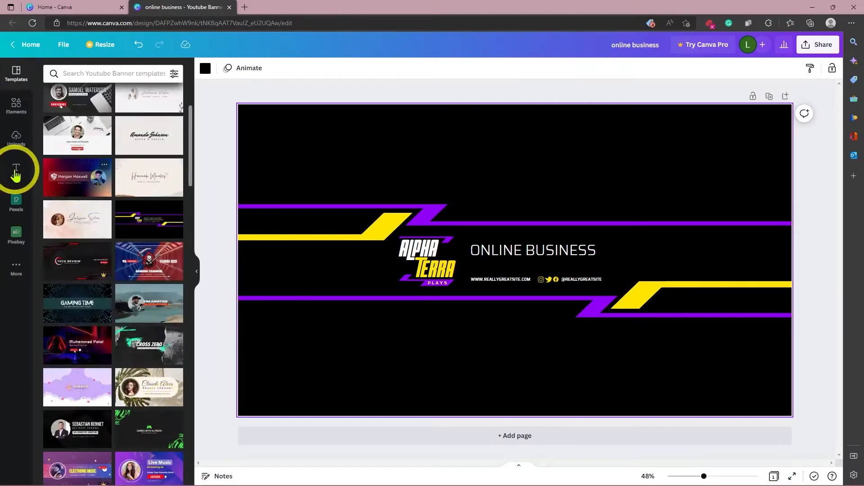
- Upload the viewable-area frame image to Canva, place it over the banner and enlarge it to cover the whole canvas
click(14, 146)
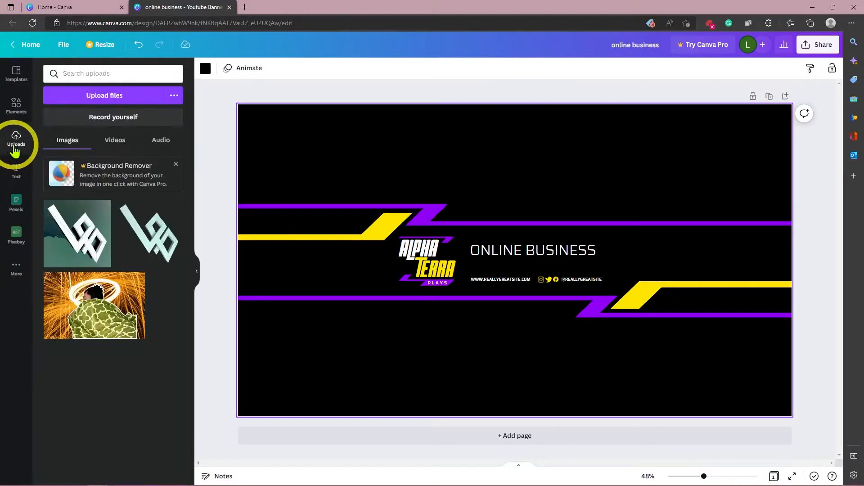
drag(366, 151, 96, 422)
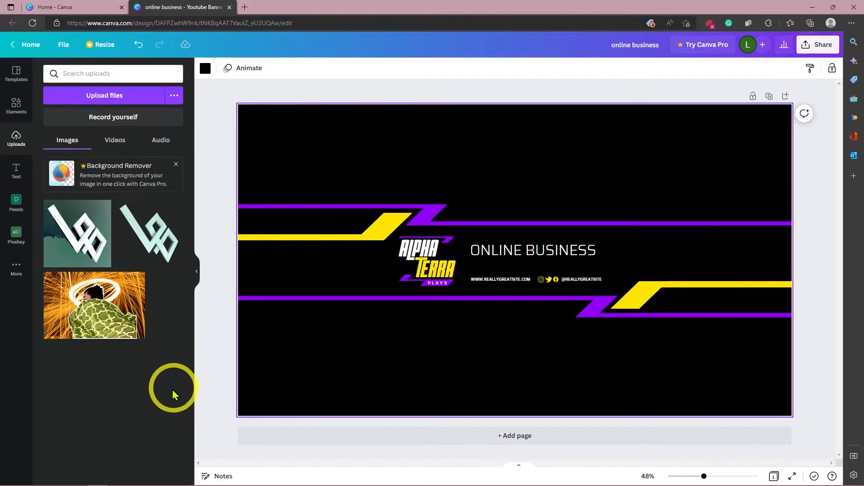
drag(84, 220, 382, 139)
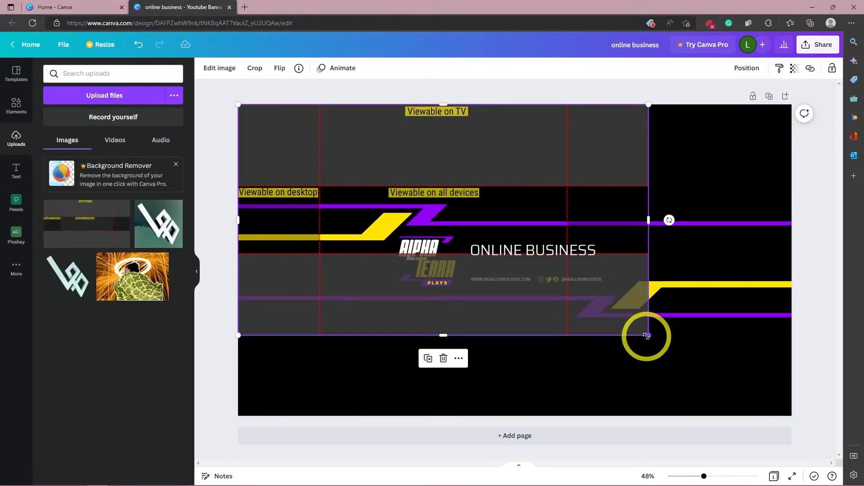
drag(648, 335, 798, 401)
click(810, 331)
mouse_move(588, 323)
mouse_down()
mouse_move(584, 339)
mouse_move(618, 331)
mouse_move(580, 323)
mouse_move(555, 301)
mouse_move(600, 334)
mouse_move(606, 328)
mouse_move(598, 353)
mouse_move(585, 320)
mouse_up()
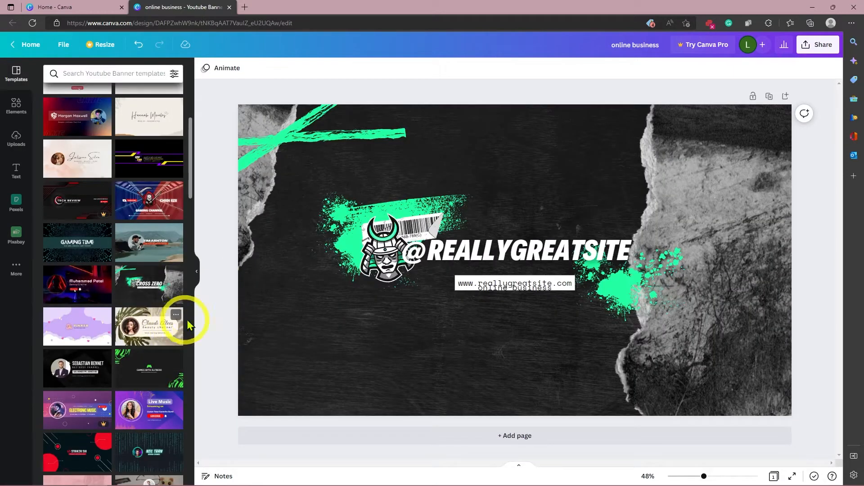
- Apply the beige beauty-channel template with palm leaves and replace its round portrait with the uploaded photo of the person in green
click(166, 340)
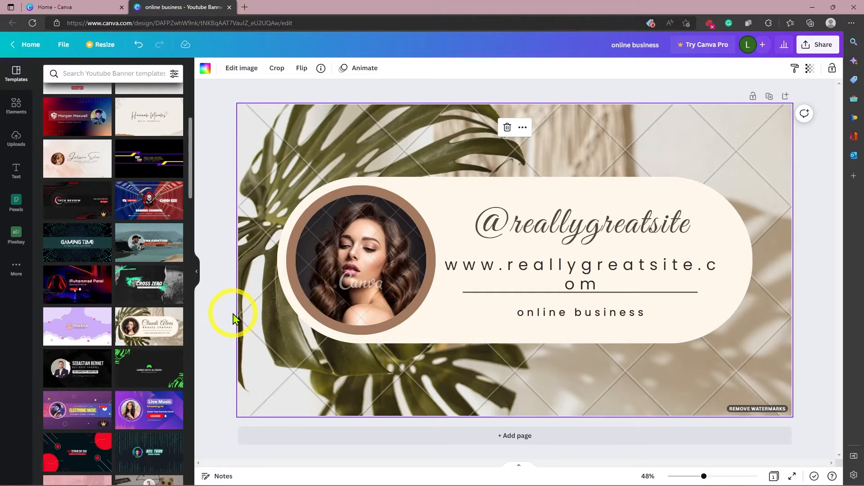
click(16, 138)
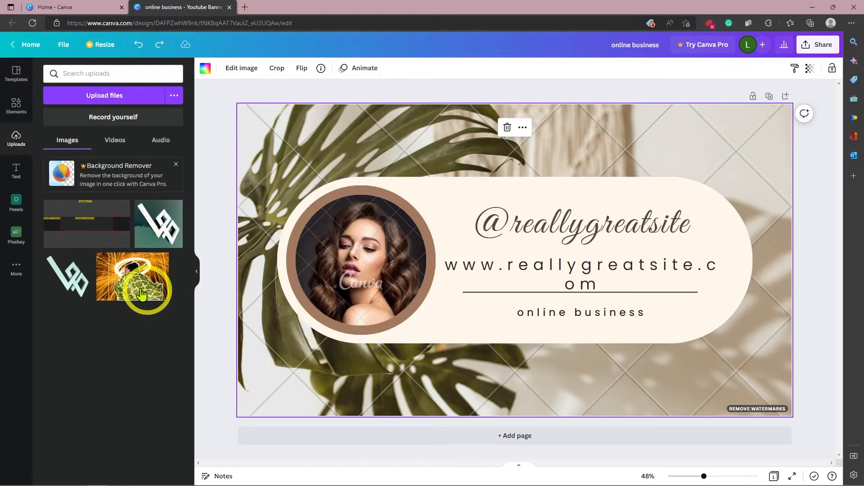
drag(146, 284, 352, 258)
double_click(359, 255)
double_click(381, 255)
double_click(380, 256)
click(412, 317)
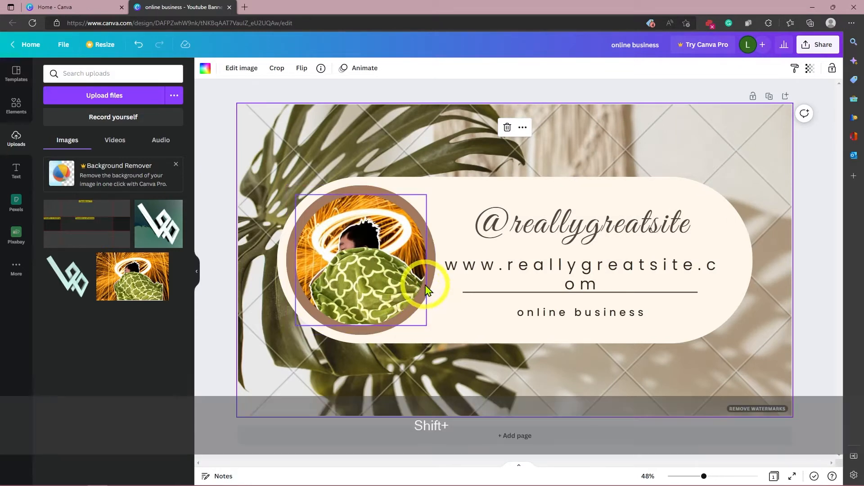
- Try placing duplicates of the round portrait and its brown ring elsewhere on the banner
shift+click(426, 288)
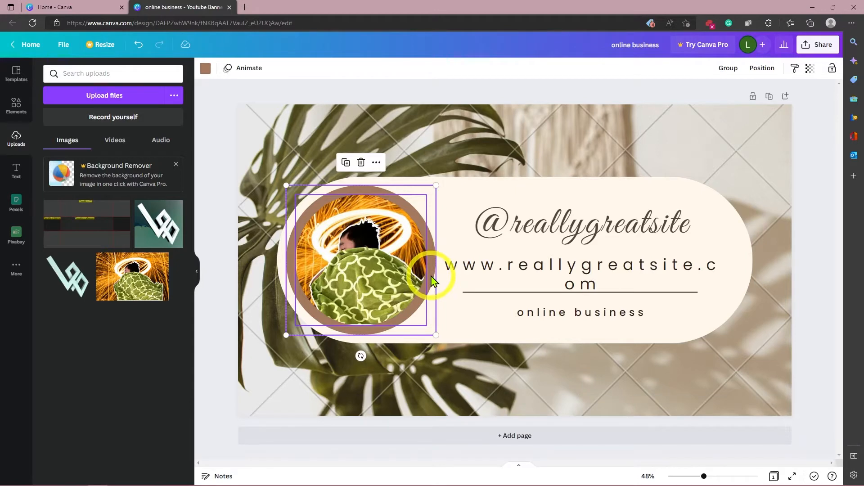
drag(431, 282, 576, 155)
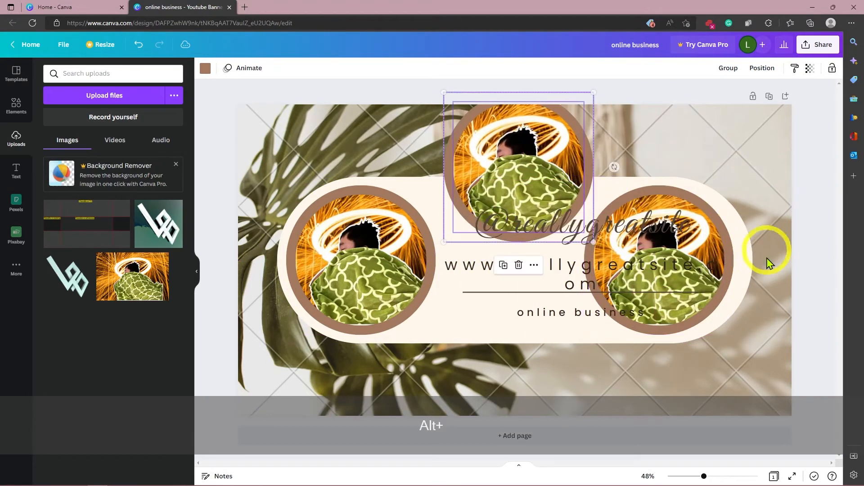
key(ctrl+z)
key(ctrl+z)
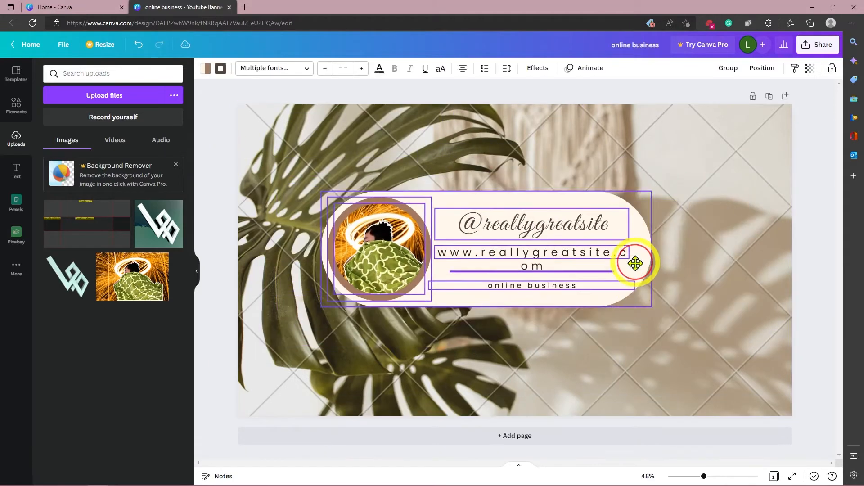
- Shrink the whole pill-shaped badge with its portrait and texts, check it against the viewable-area frame and centre it on the banner
drag(637, 264, 616, 274)
drag(61, 213, 448, 230)
key(ctrl+z)
drag(374, 211, 660, 299)
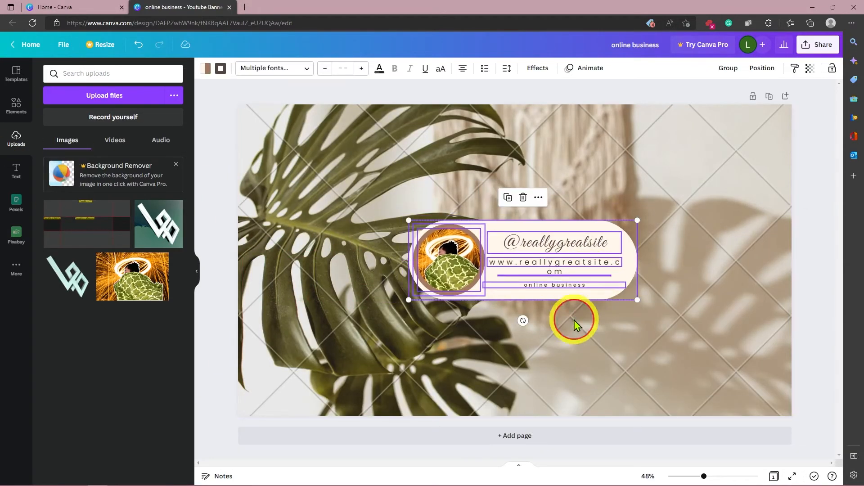
click(444, 257)
shift+click(423, 227)
key(ctrl+z)
click(519, 328)
- Change the script heading in the badge to "Online Business"
drag(550, 252, 541, 252)
triple_click(541, 249)
text(Online Business)
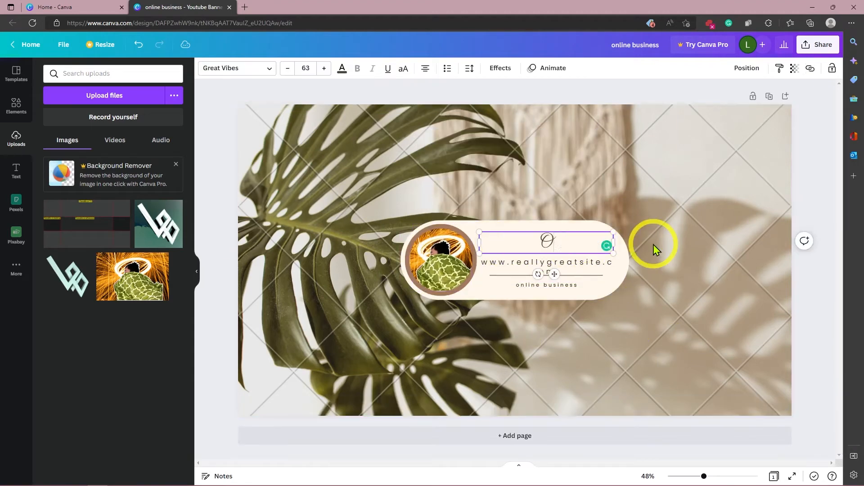
click(506, 262)
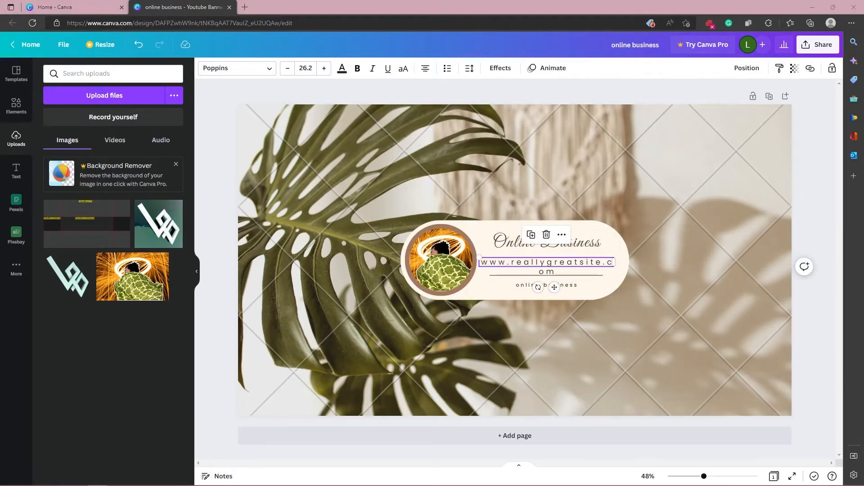
triple_click(547, 262)
text(https://leobu.gumroad.com/)
triple_click(546, 270)
click(288, 68)
click(288, 69)
click(288, 68)
- Choose another font for the website line and move the line down to just above the divider
click(237, 69)
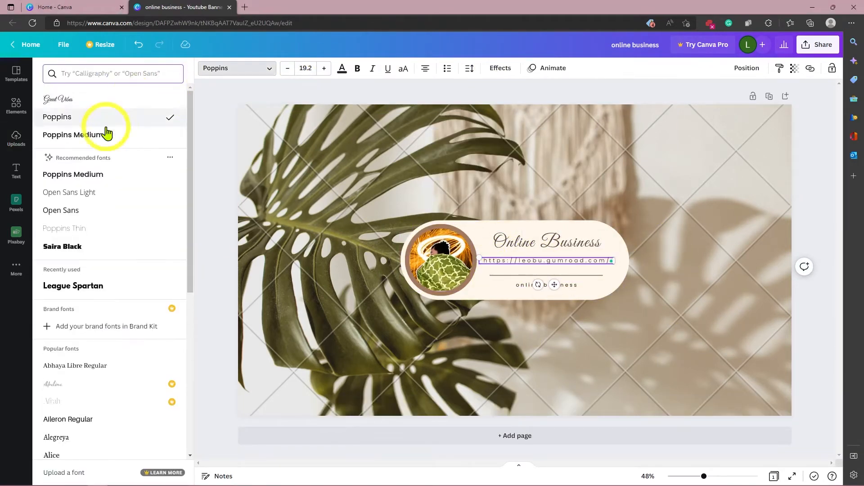
scroll(105, 131, down, 3)
click(94, 309)
click(496, 69)
click(558, 259)
drag(558, 259, 558, 267)
- Move the "Online Business" heading down closer to the website line and enlarge it to font size 74
drag(546, 243, 542, 250)
click(324, 69)
click(324, 68)
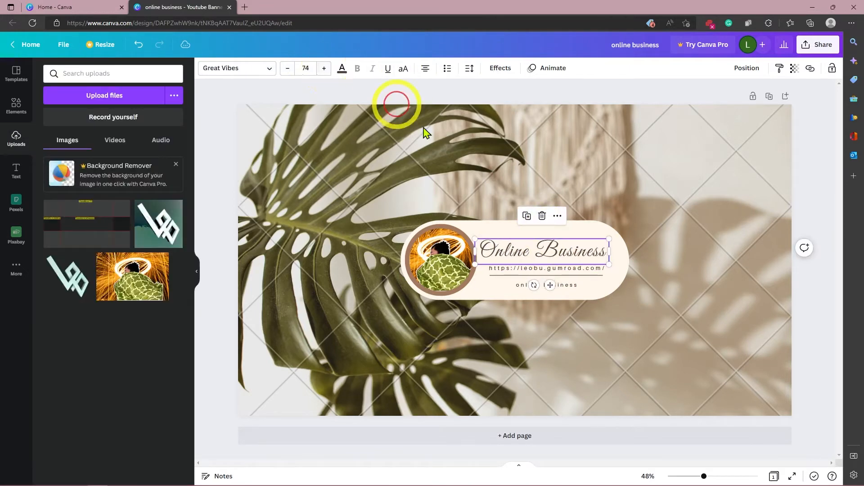
- Replace the banner background with the uploaded image of dark glass spheres and recolour the pill shape light green
drag(87, 224, 827, 325)
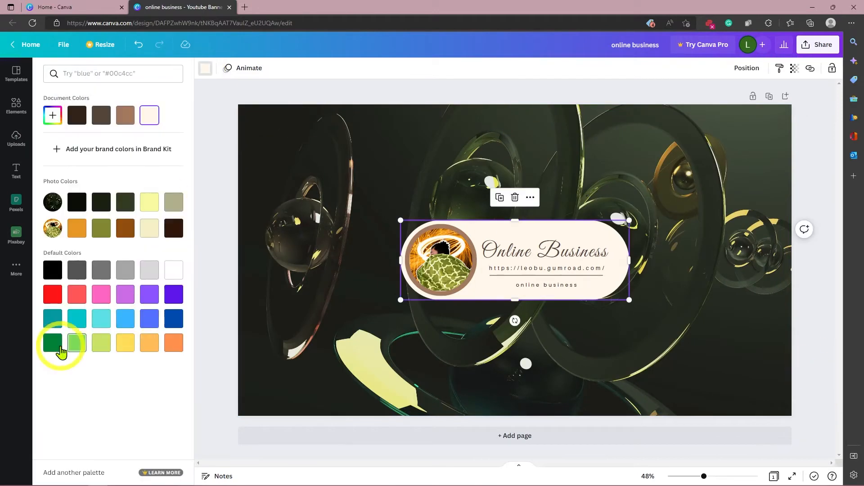
click(58, 347)
click(101, 343)
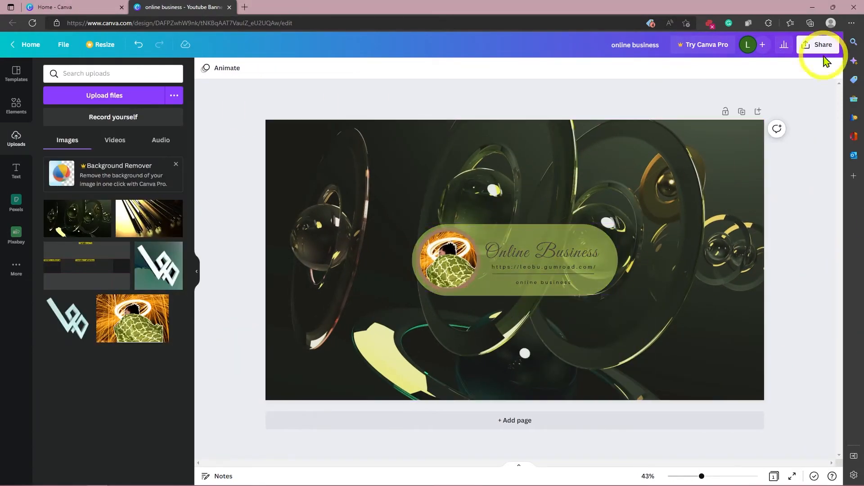
- Lay the viewable-area frame over the whole banner to check that the badge sits within the area viewable on all devices
drag(129, 274, 347, 154)
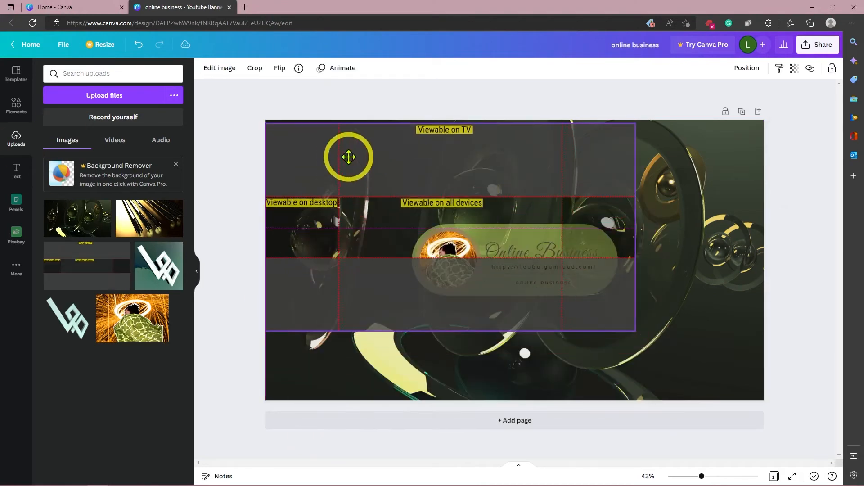
drag(633, 328, 764, 400)
click(796, 350)
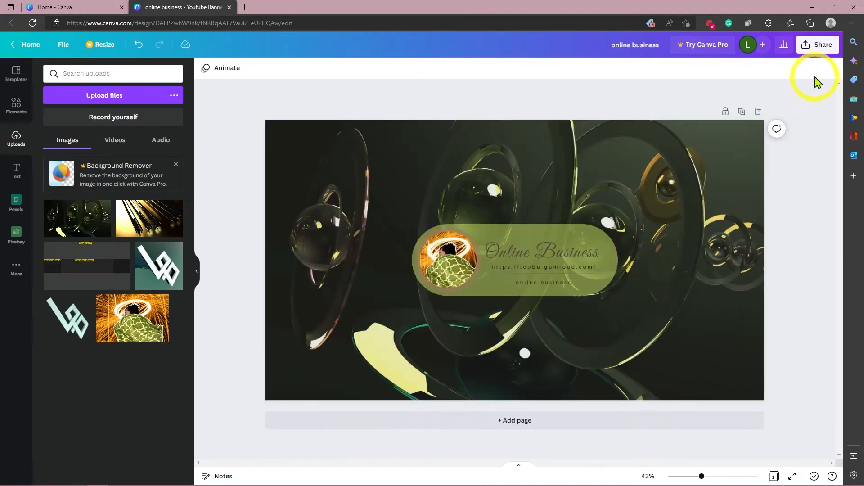
- Open the download options for the banner, then switch to YouTube Studio, replace the channel's banner with the new design and view the channel
click(820, 46)
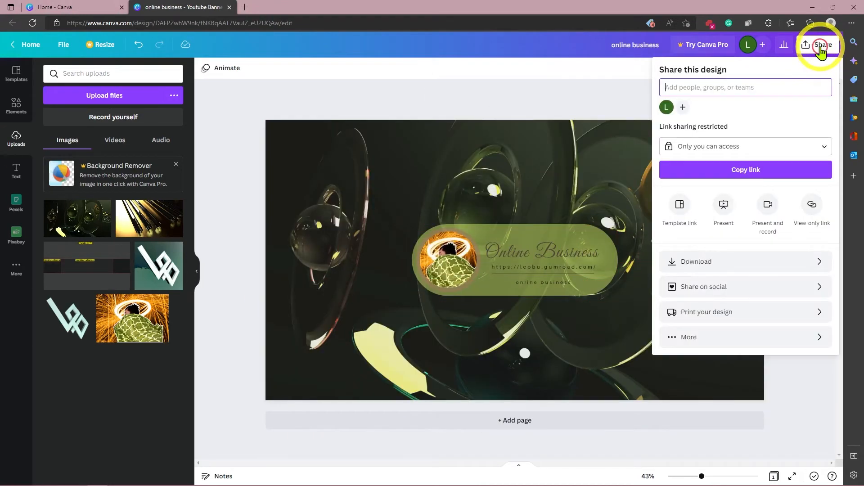
click(753, 264)
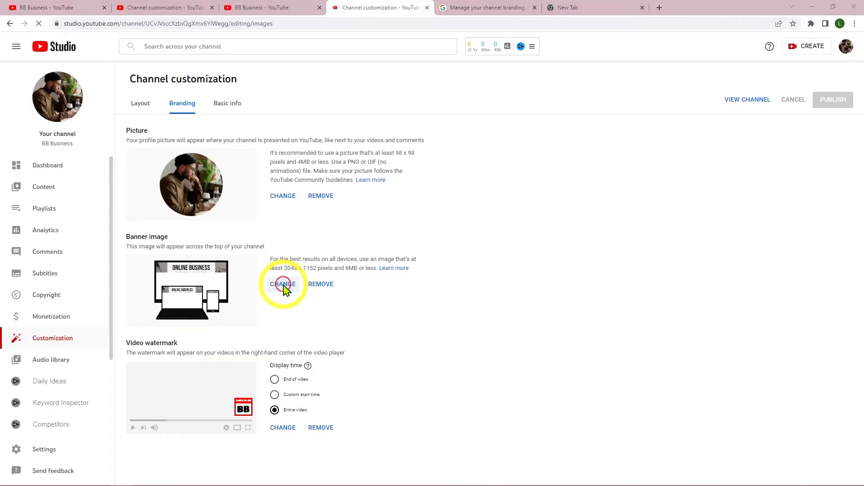
click(283, 285)
double_click(353, 49)
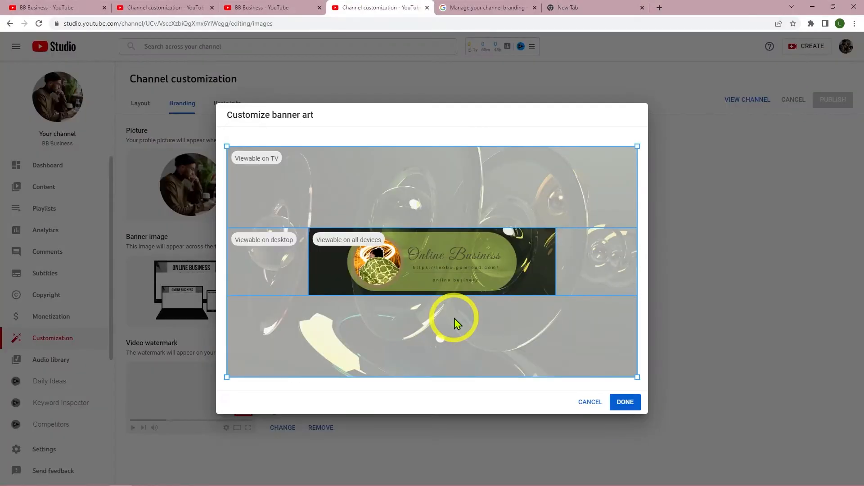
click(625, 403)
click(748, 99)
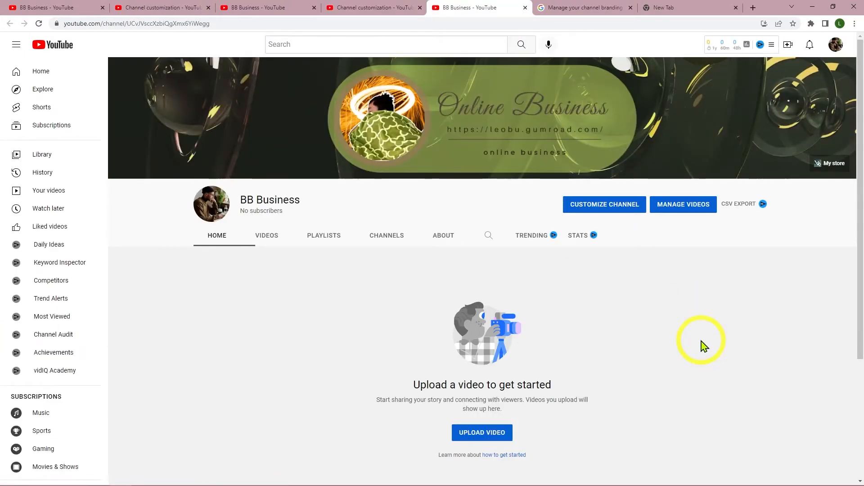
key(ctrl+w)
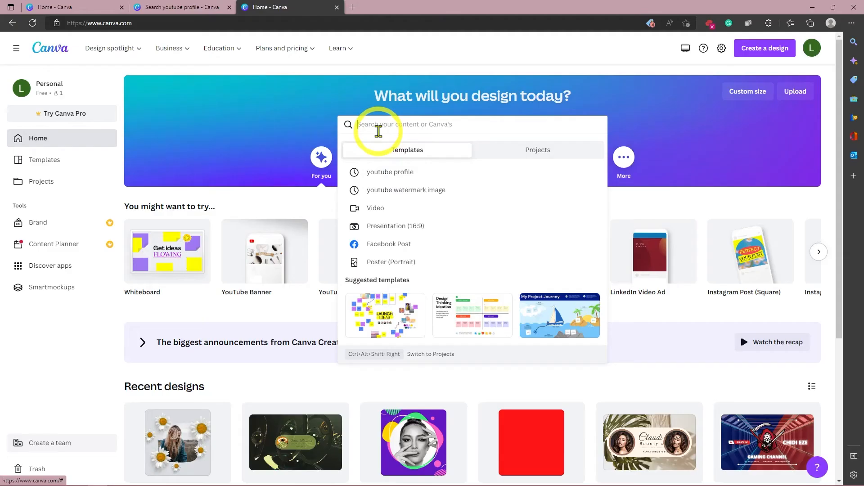
- Switch to the Canva home page and search the templates for "youtube profile"
click(378, 125)
text(y)
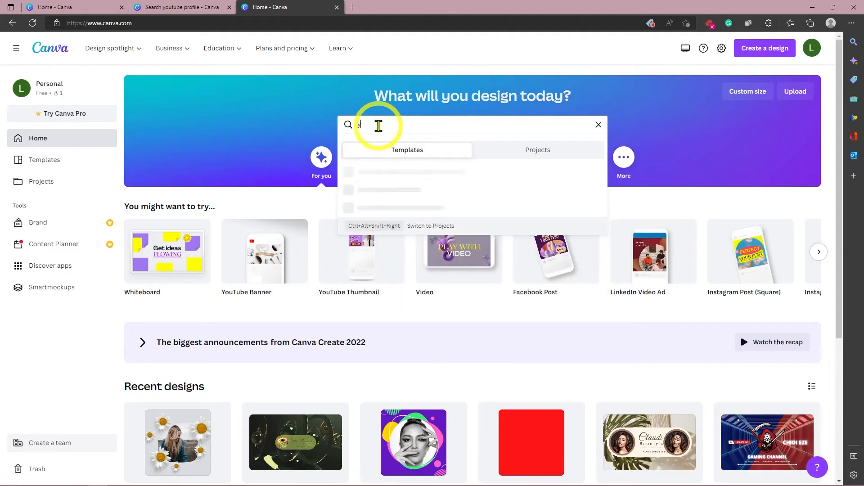
text(outube profile)
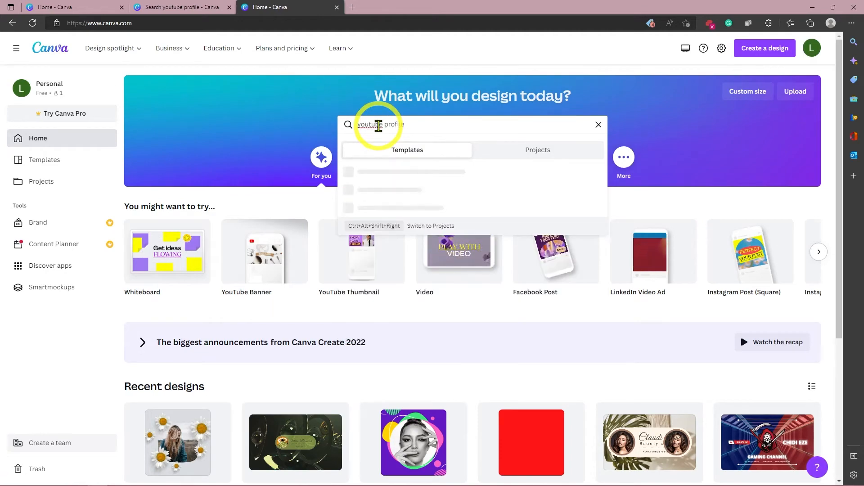
key(Return)
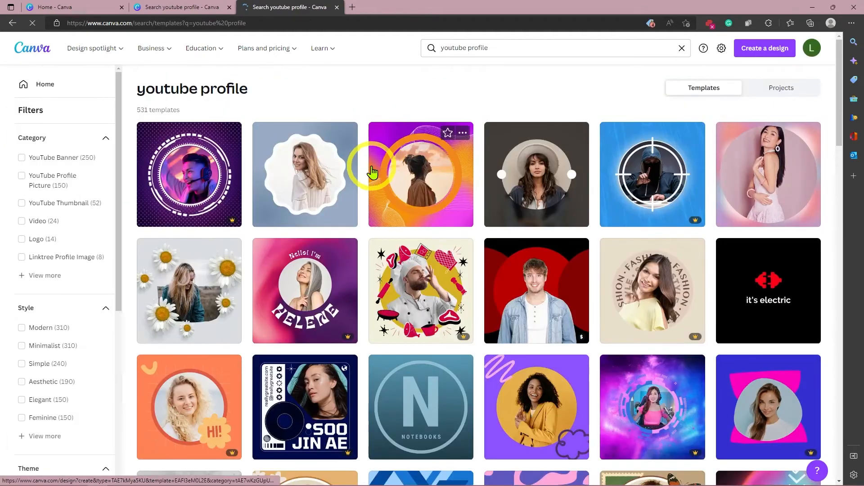
- Browse the profile picture templates and open the Natural Flower Wreath YouTube Profile Picture
scroll(373, 168, down, 10)
scroll(371, 172, down, 20)
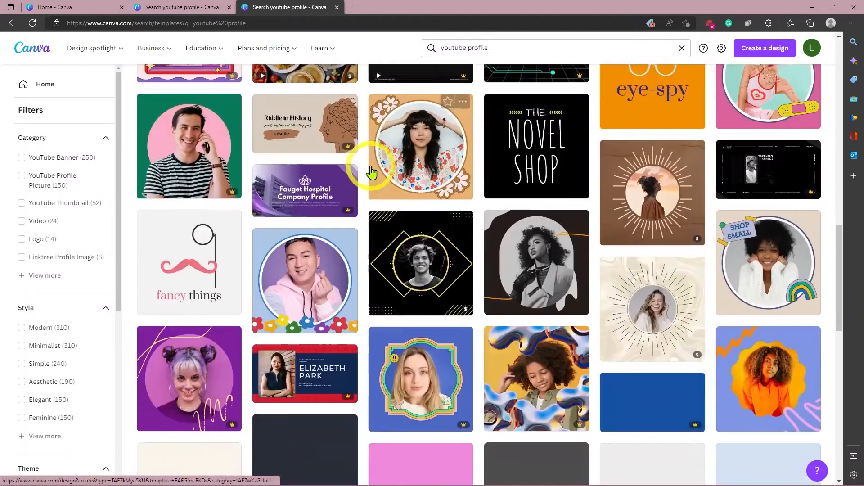
scroll(371, 166, up, 10)
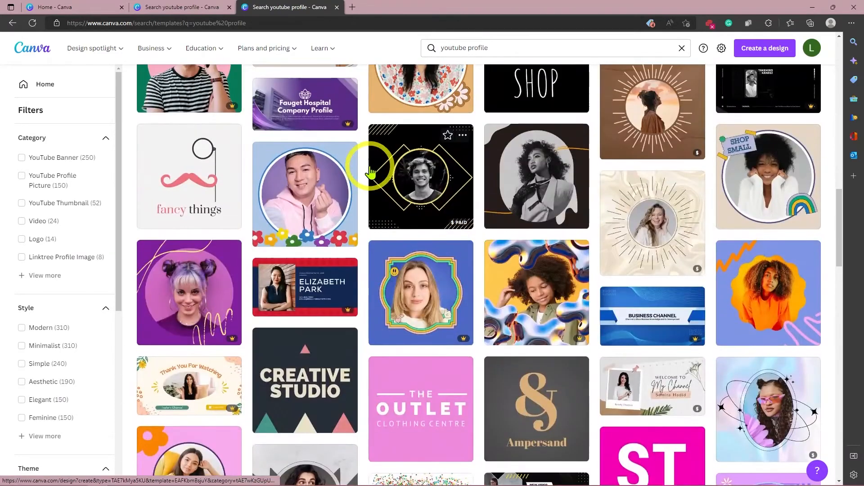
scroll(372, 165, down, 6)
click(417, 330)
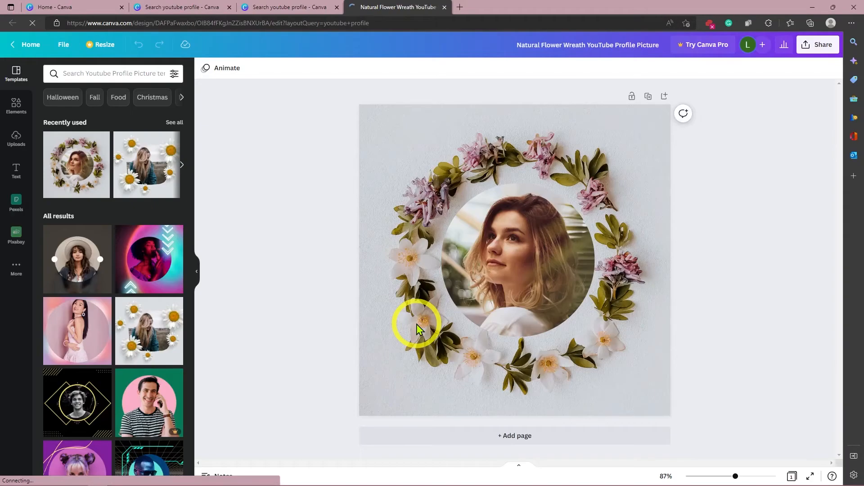
- Replace the portrait inside the flower wreath with the uploaded photo of the person in green
click(16, 137)
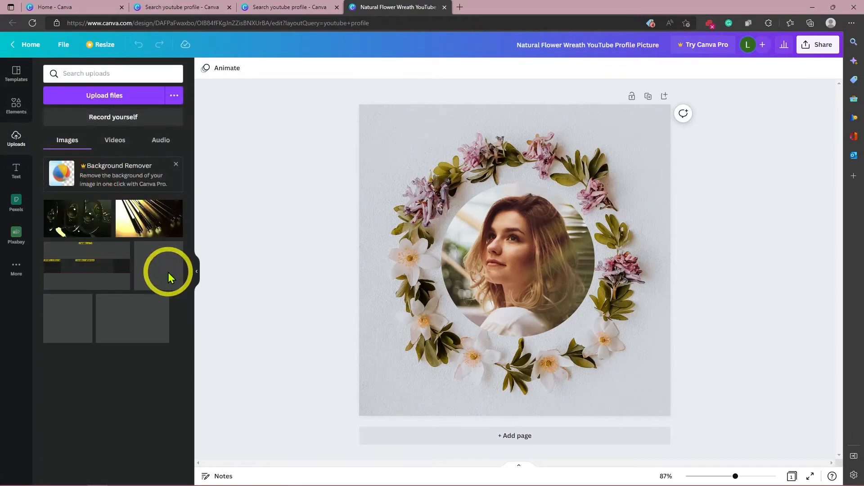
drag(485, 286, 485, 286)
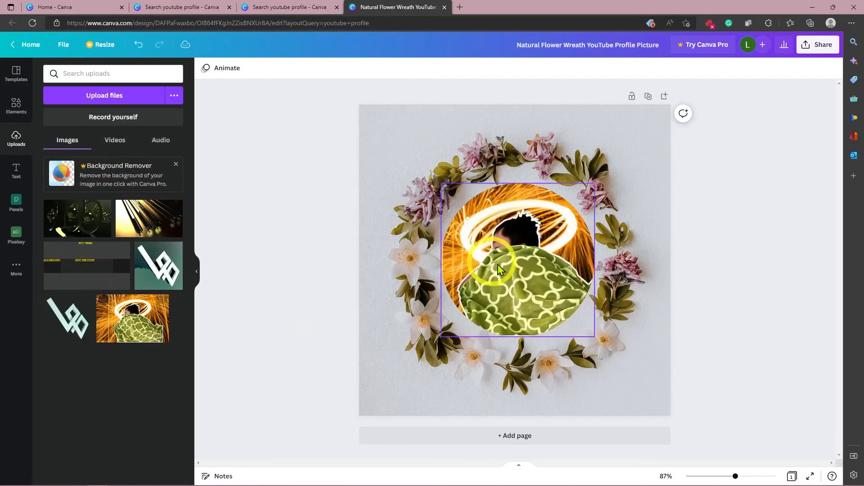
click(720, 335)
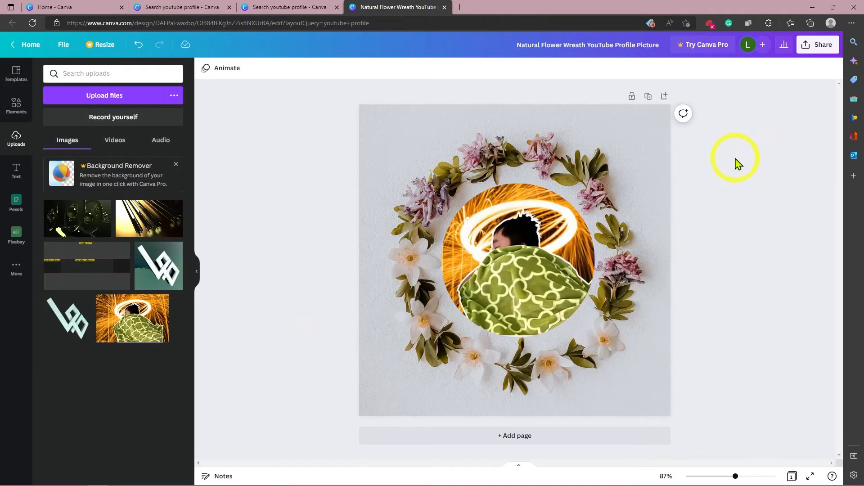
- Download the flower wreath profile picture as a PNG
click(816, 45)
click(730, 262)
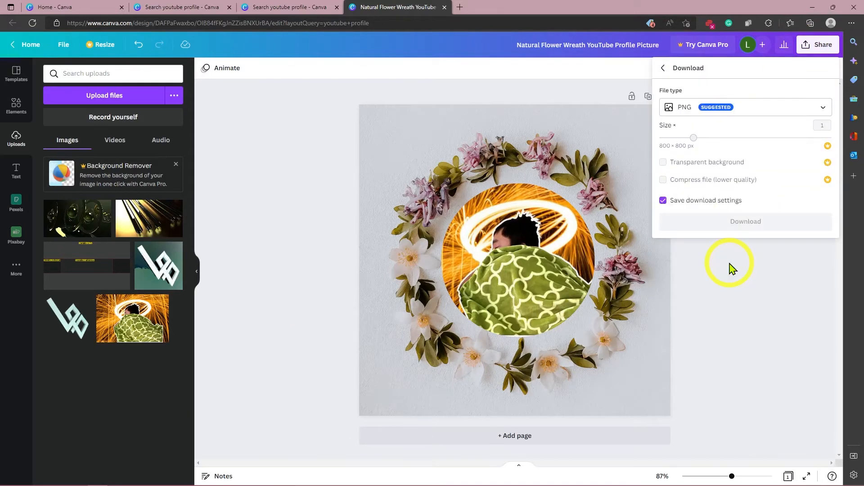
click(741, 221)
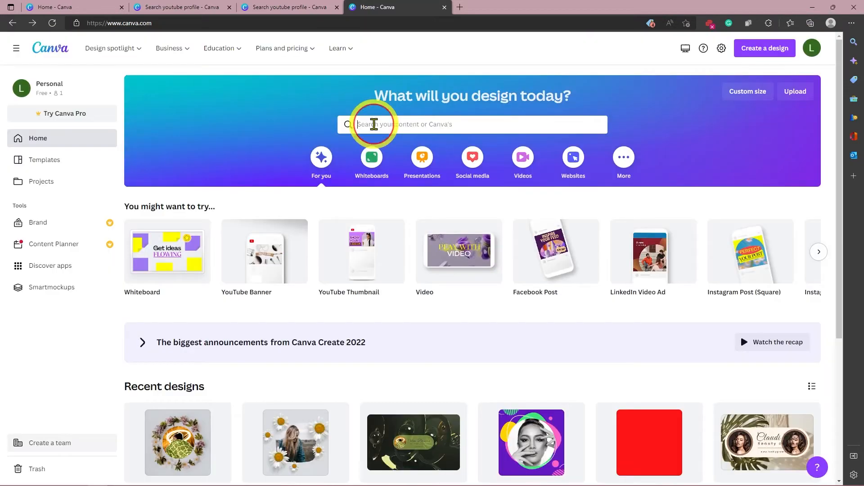
- Search the Canva templates for "youtube watermark" and look through the suggested designs
click(374, 125)
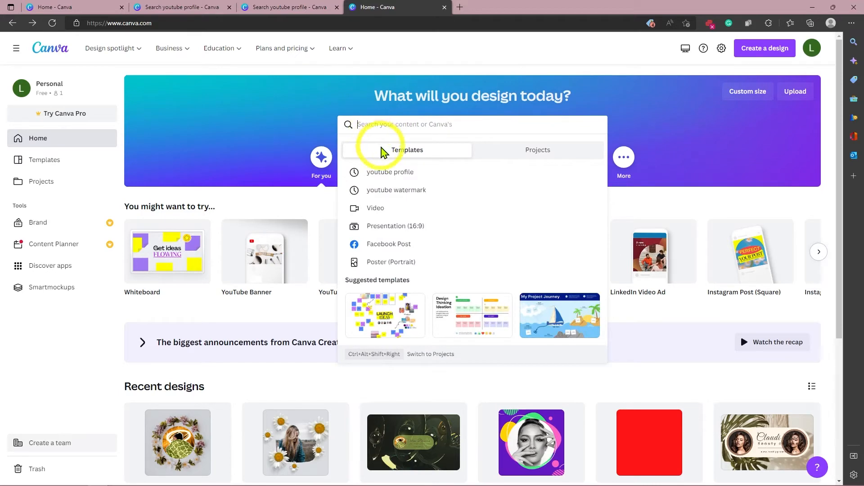
click(391, 191)
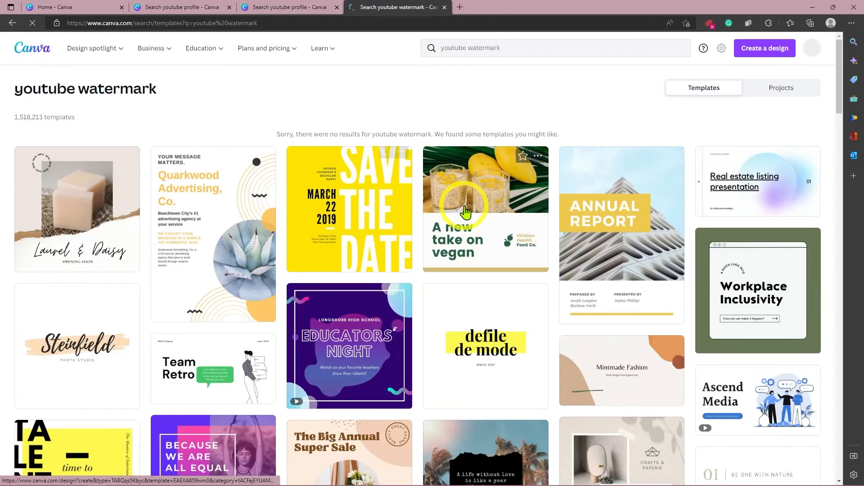
scroll(468, 224, down, 6)
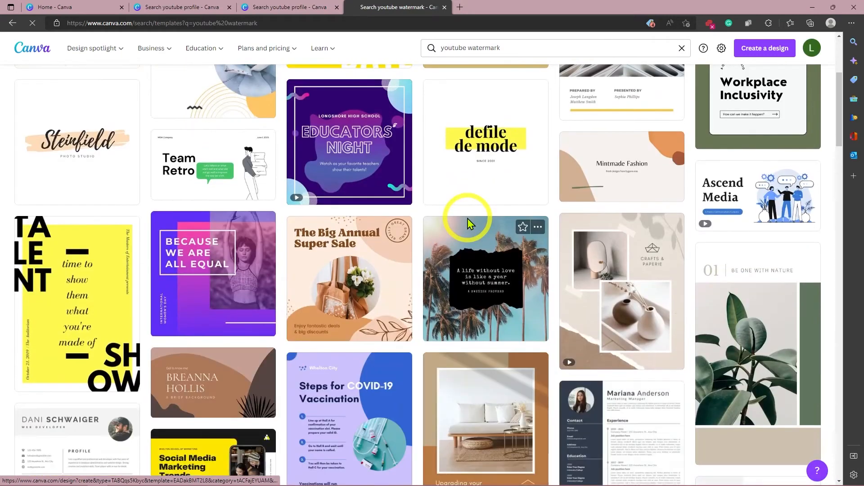
scroll(469, 221, down, 2)
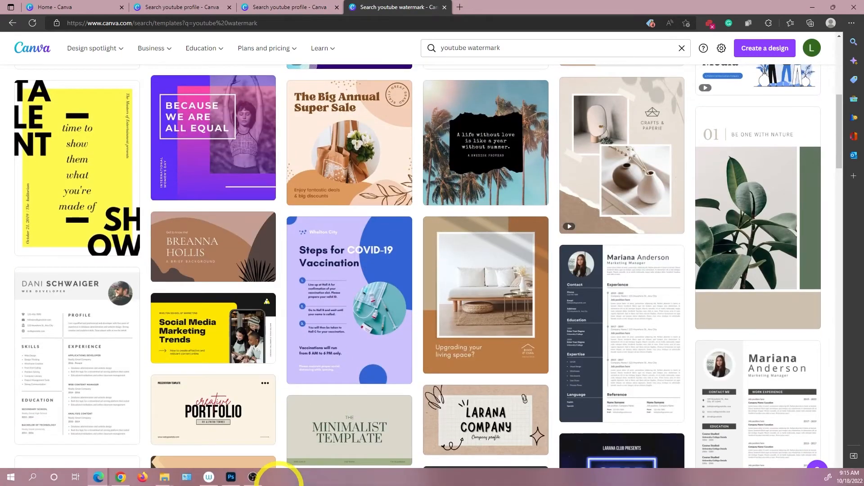
- Open the existing watermark image warter mark1.jpg from the Demonstration folder to examine its design, and close it
click(165, 477)
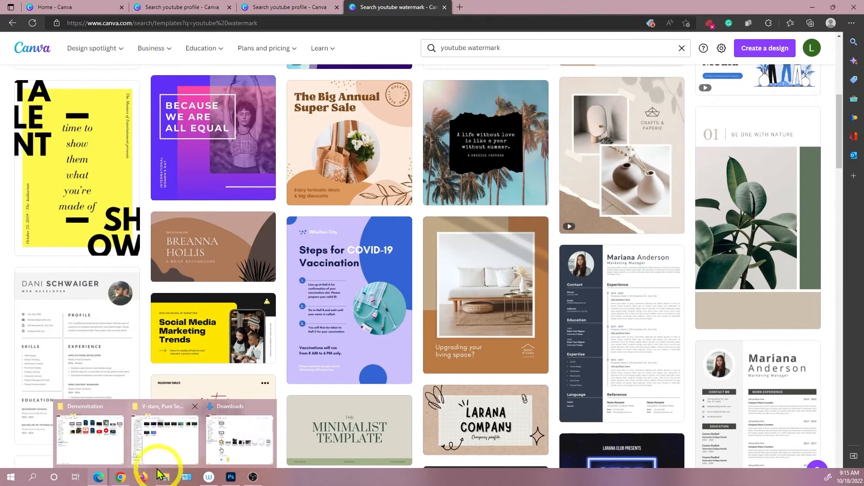
click(90, 446)
click(465, 206)
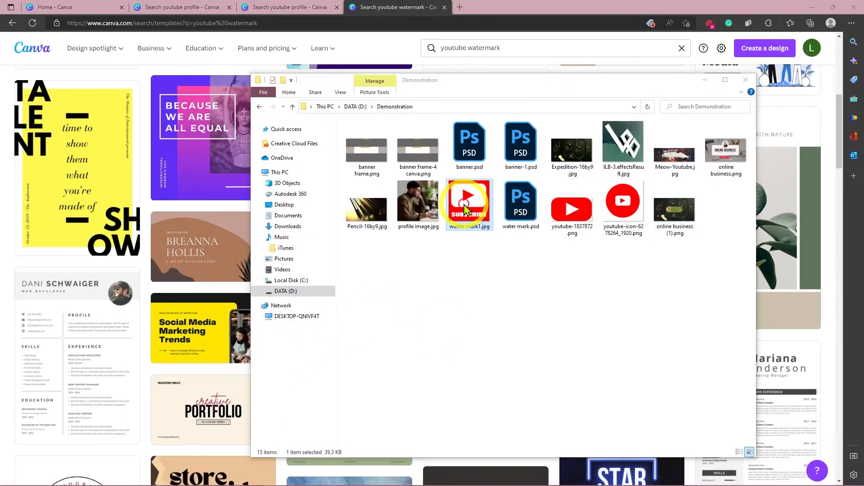
double_click(465, 208)
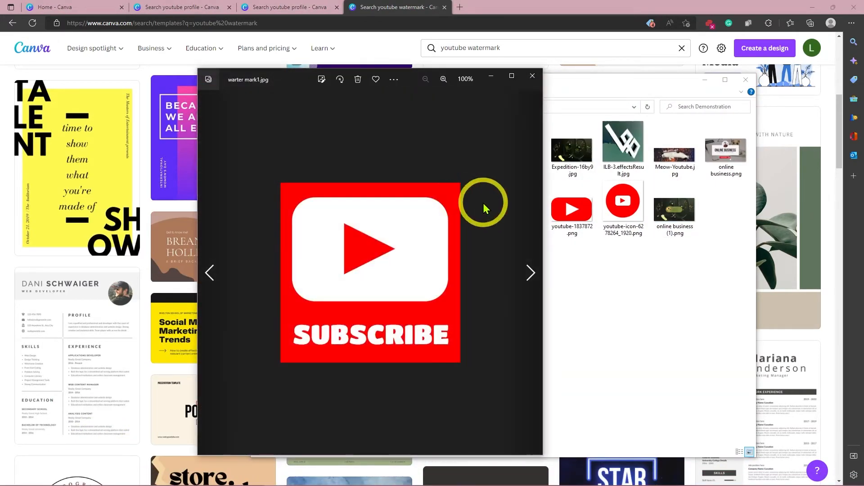
click(533, 77)
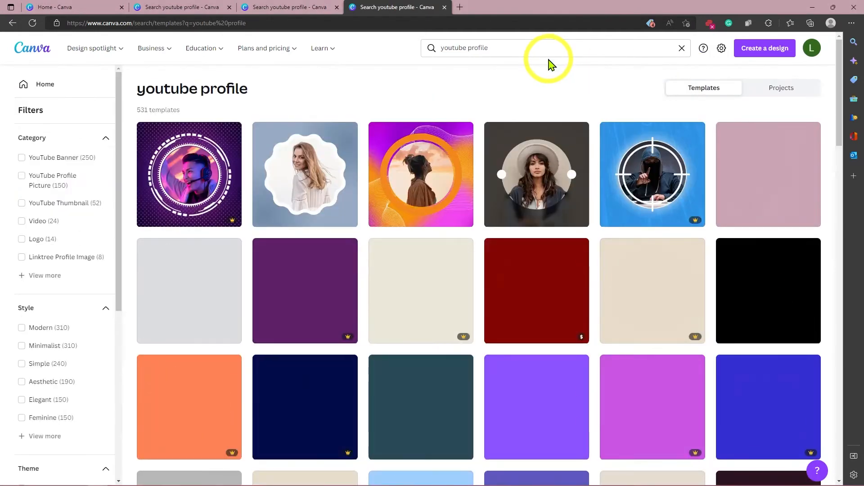
- Open the black "it's electric" logo profile picture template, delete its red plug icon and move the caption near the design's lower edge
scroll(514, 153, down, 2)
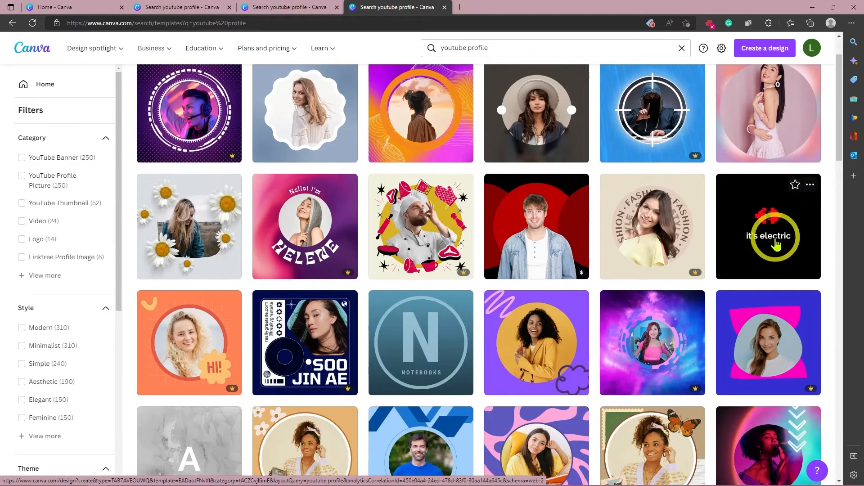
click(758, 251)
click(533, 233)
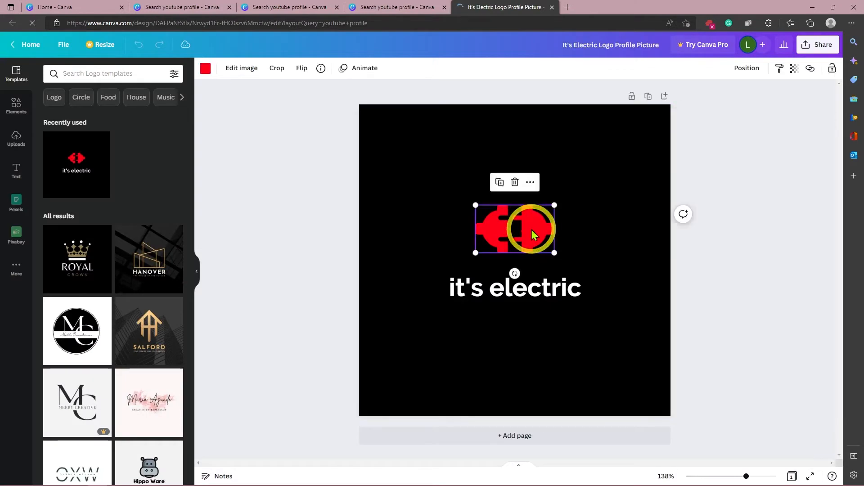
key(Delete)
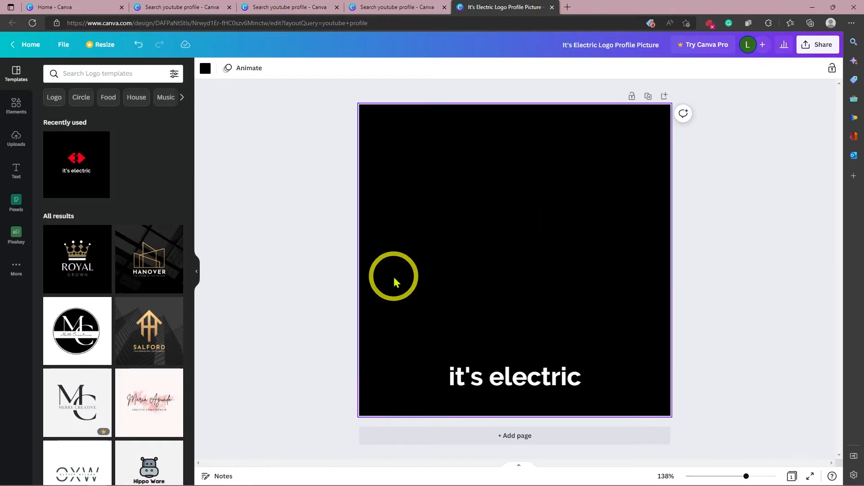
- Change the design's background color to the bright red from the default colors
click(205, 70)
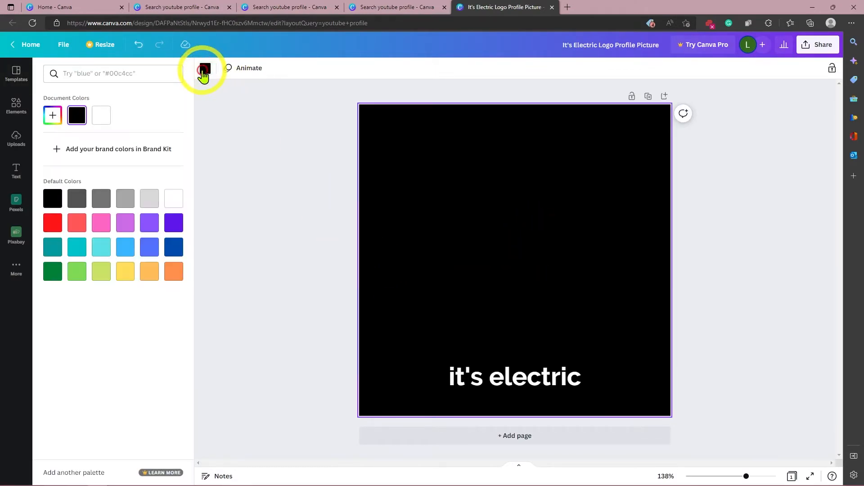
click(52, 222)
- Replace the "it's electric" caption with "SUBSCRIBE" and set its font size to 48
double_click(579, 372)
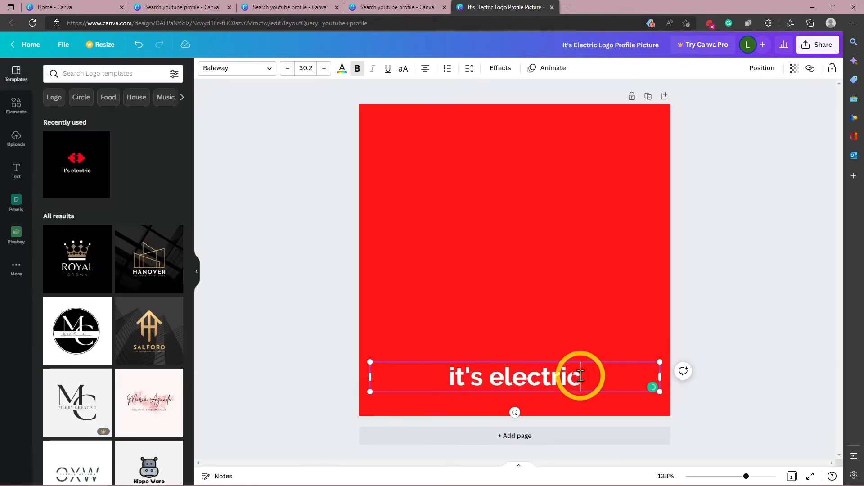
text(SUBSCRIBE)
click(305, 68)
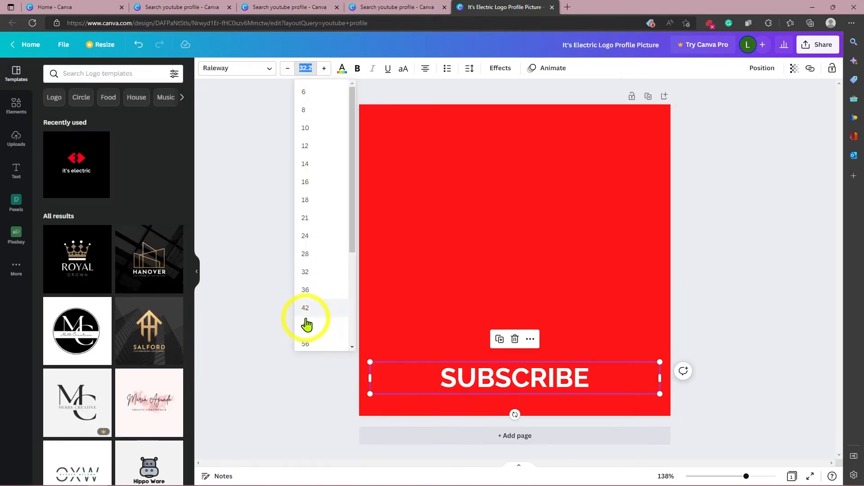
click(304, 324)
click(765, 343)
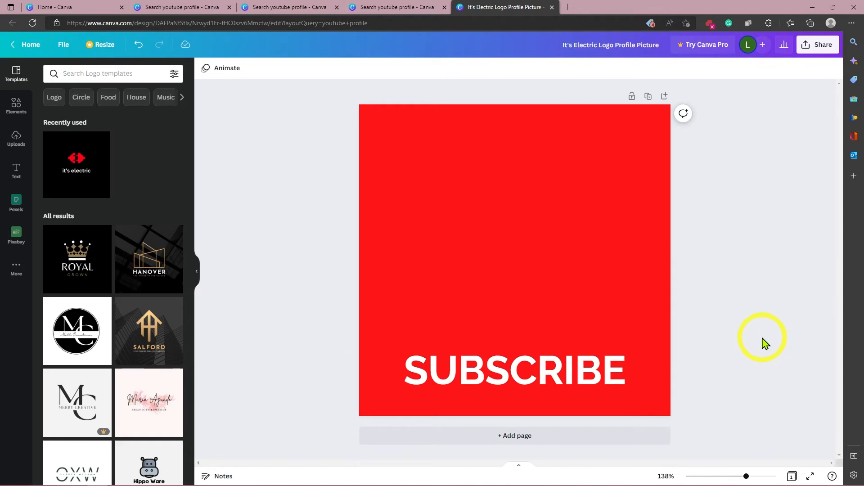